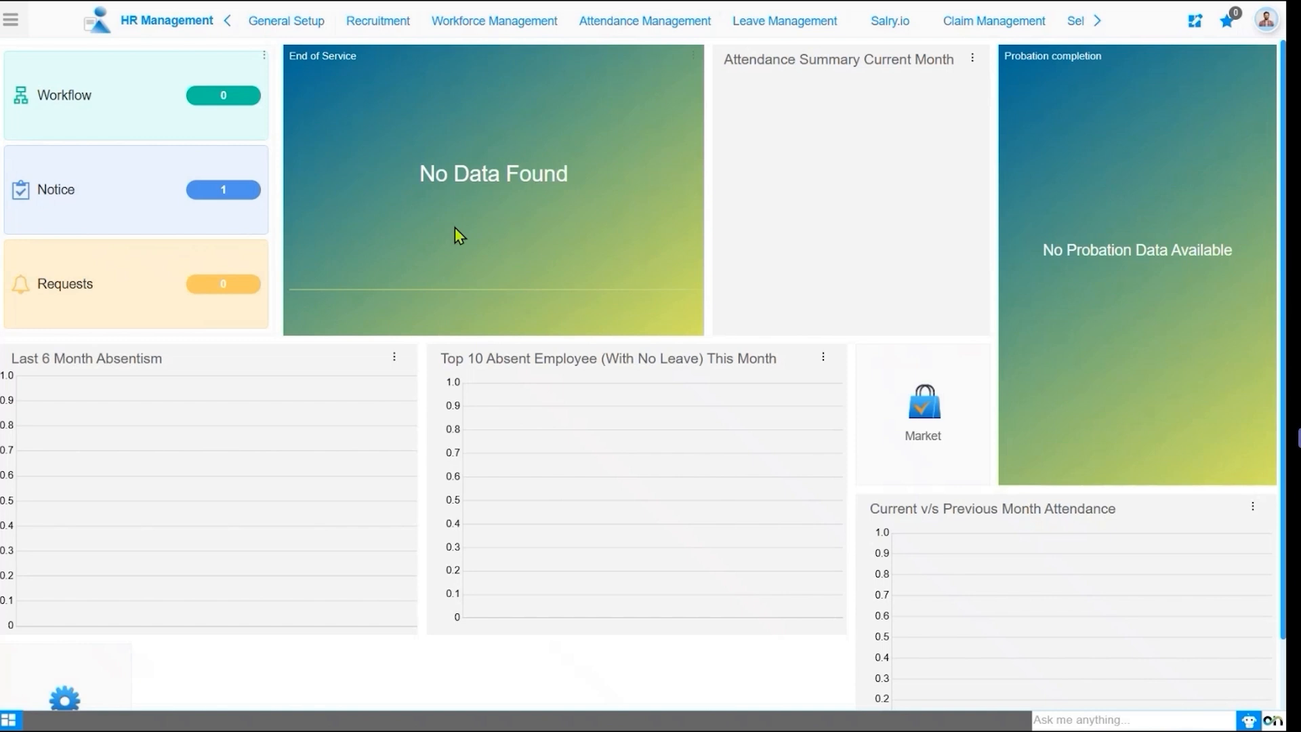
# Step: Open the Define Shift window from the attendance setup and start a new shift record
pyautogui.click(651, 25)
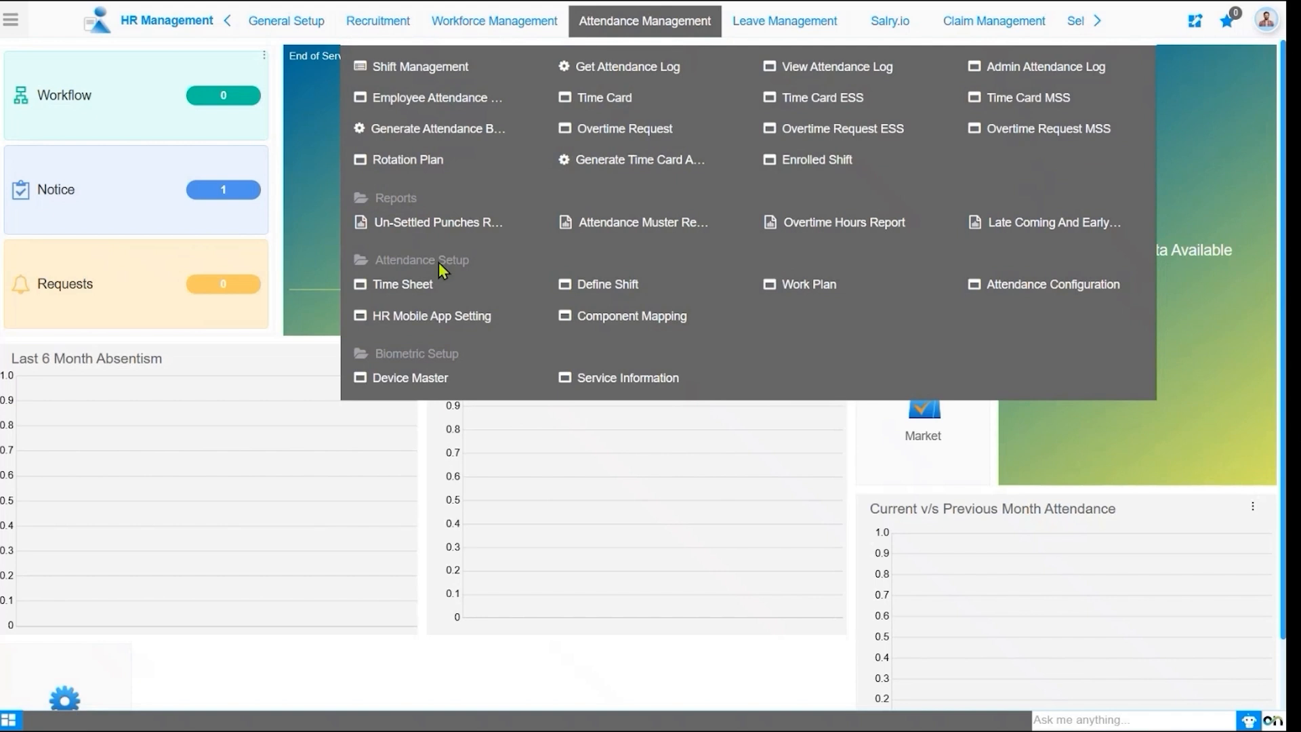
pyautogui.click(608, 291)
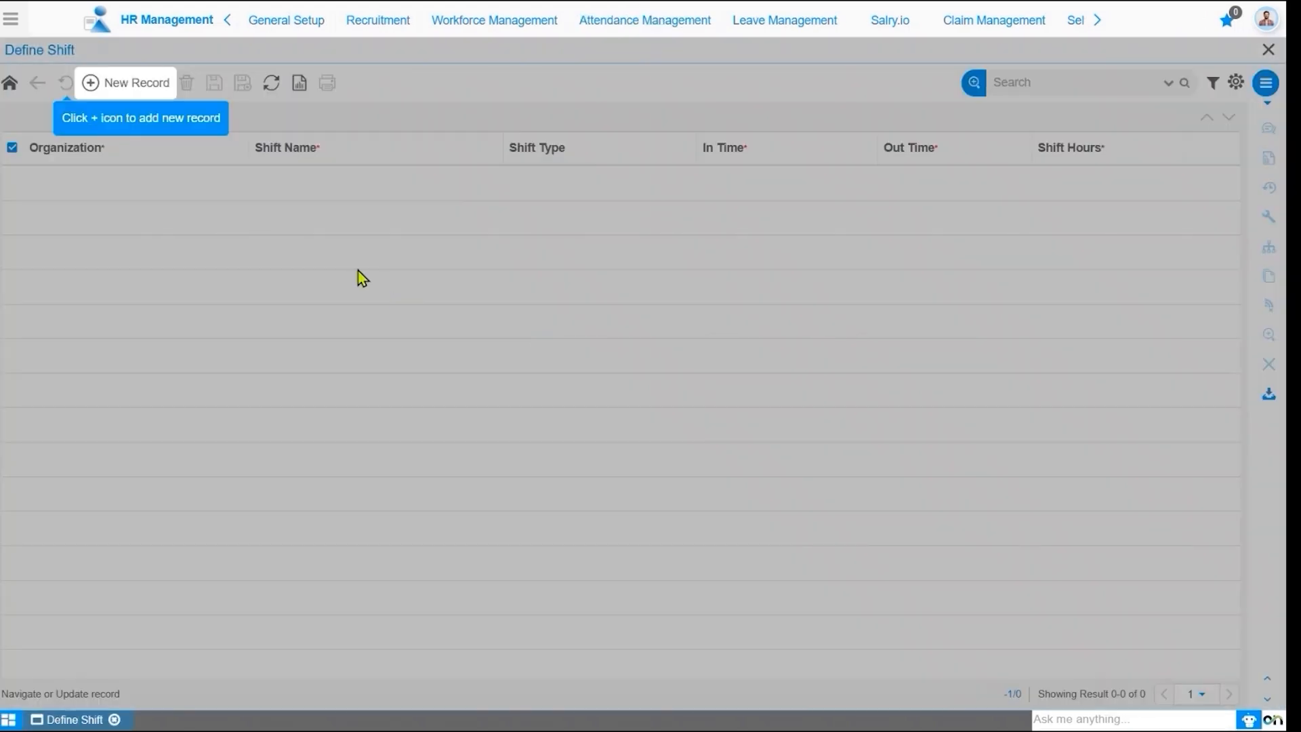
pyautogui.click(151, 92)
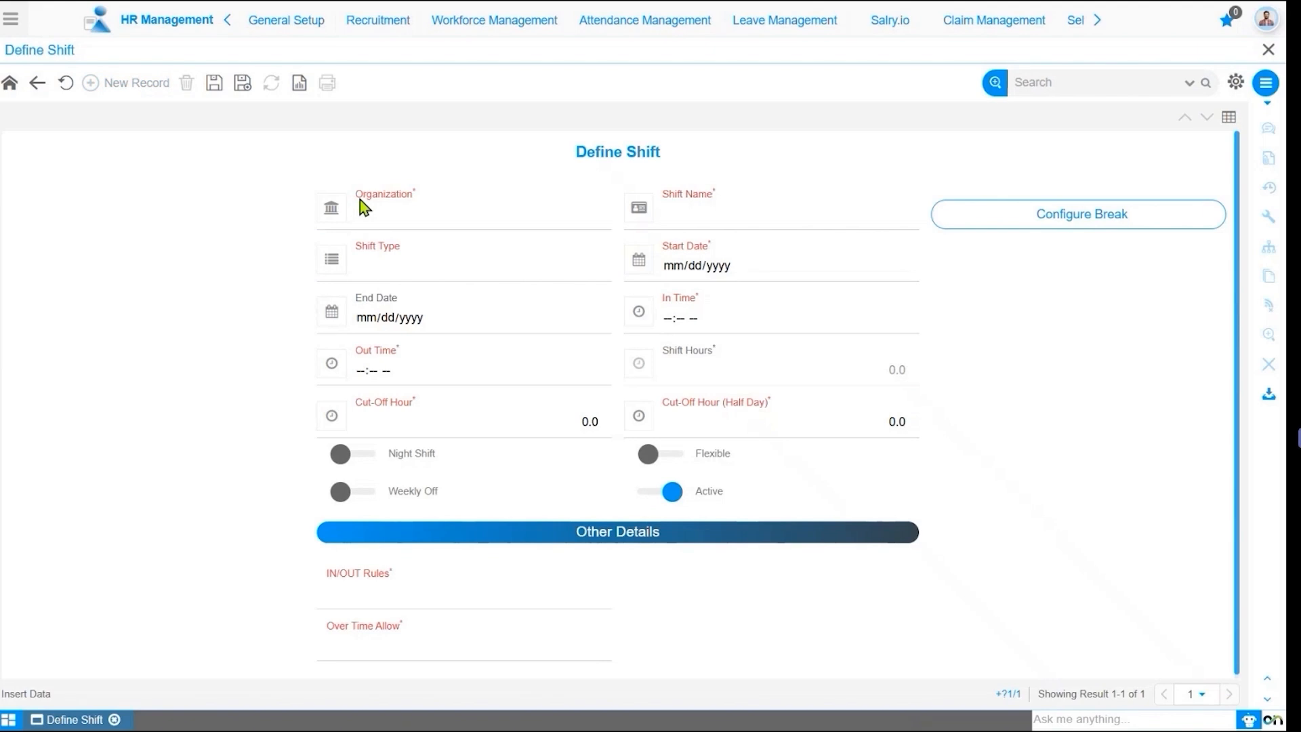
# Step: Set the new shift's organization to *
pyautogui.click(549, 271)
pyautogui.click(528, 225)
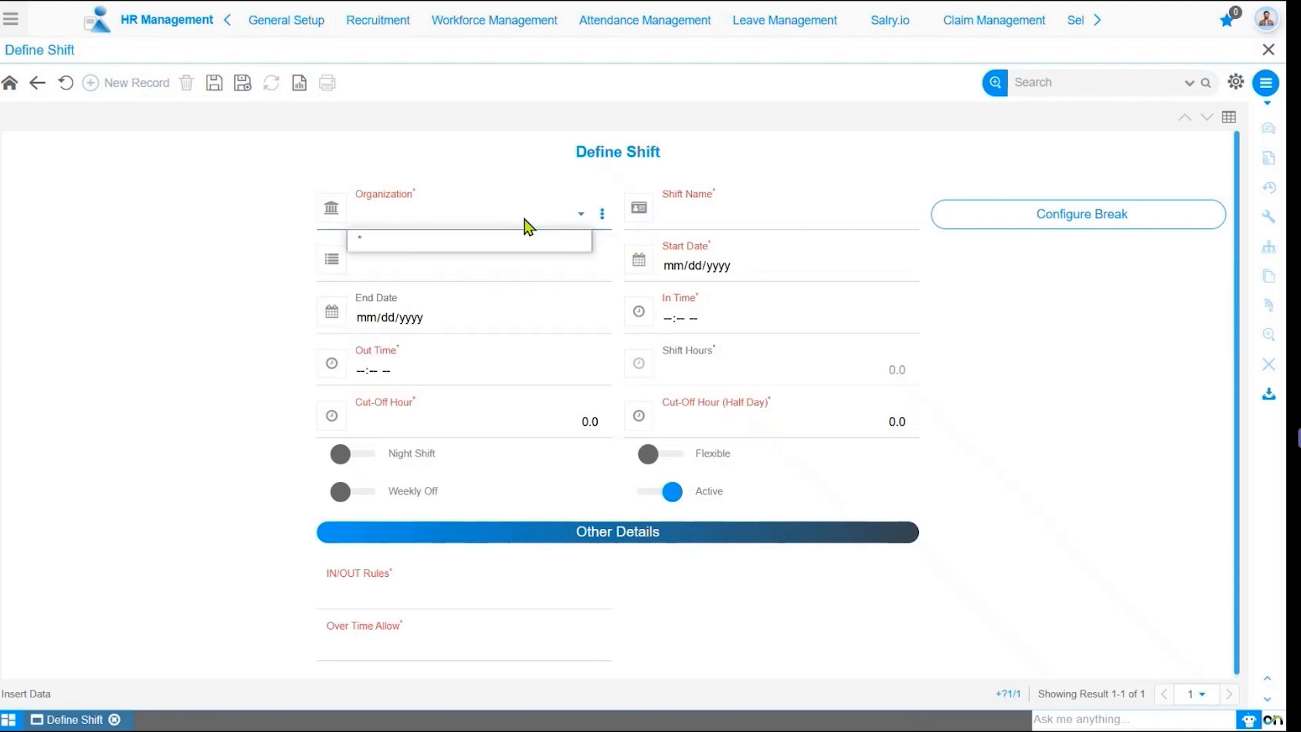
pyautogui.click(494, 245)
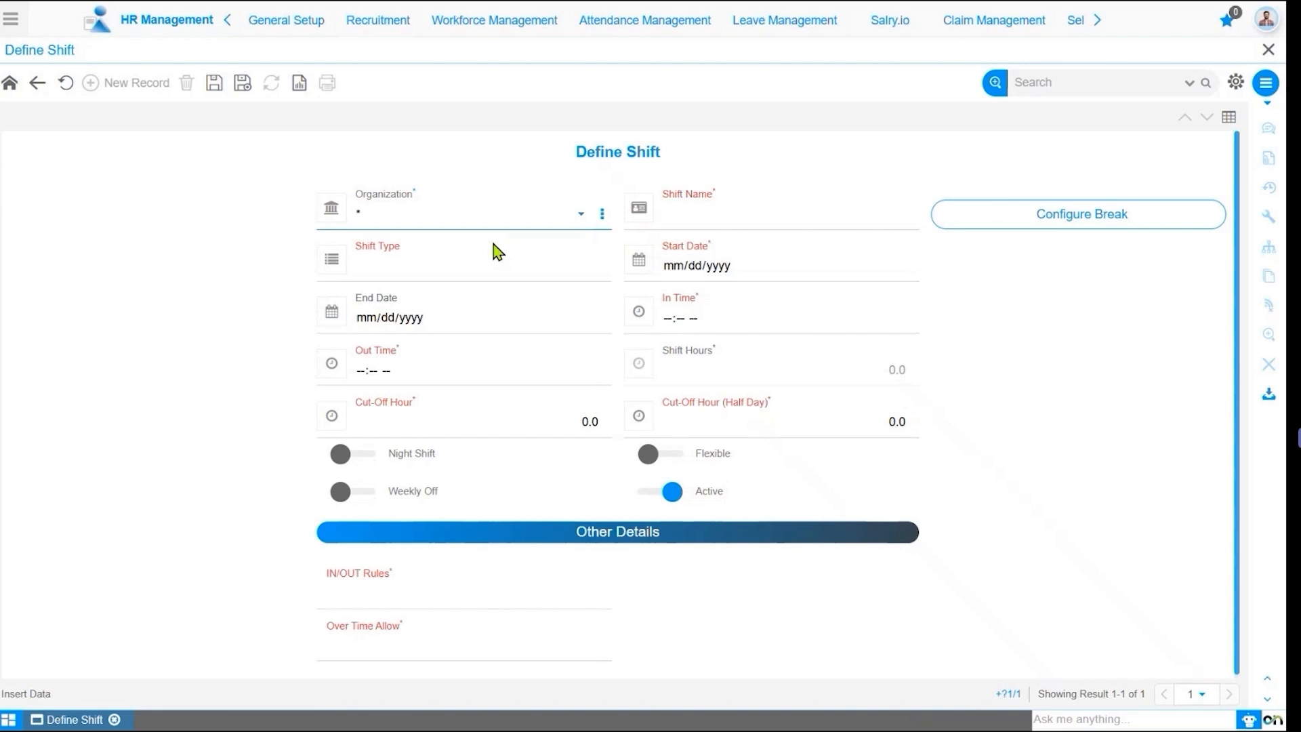
# Step: Review the shift name, shift type, date, time and cut-off hour fields of the new shift without filling them in
pyautogui.click(707, 224)
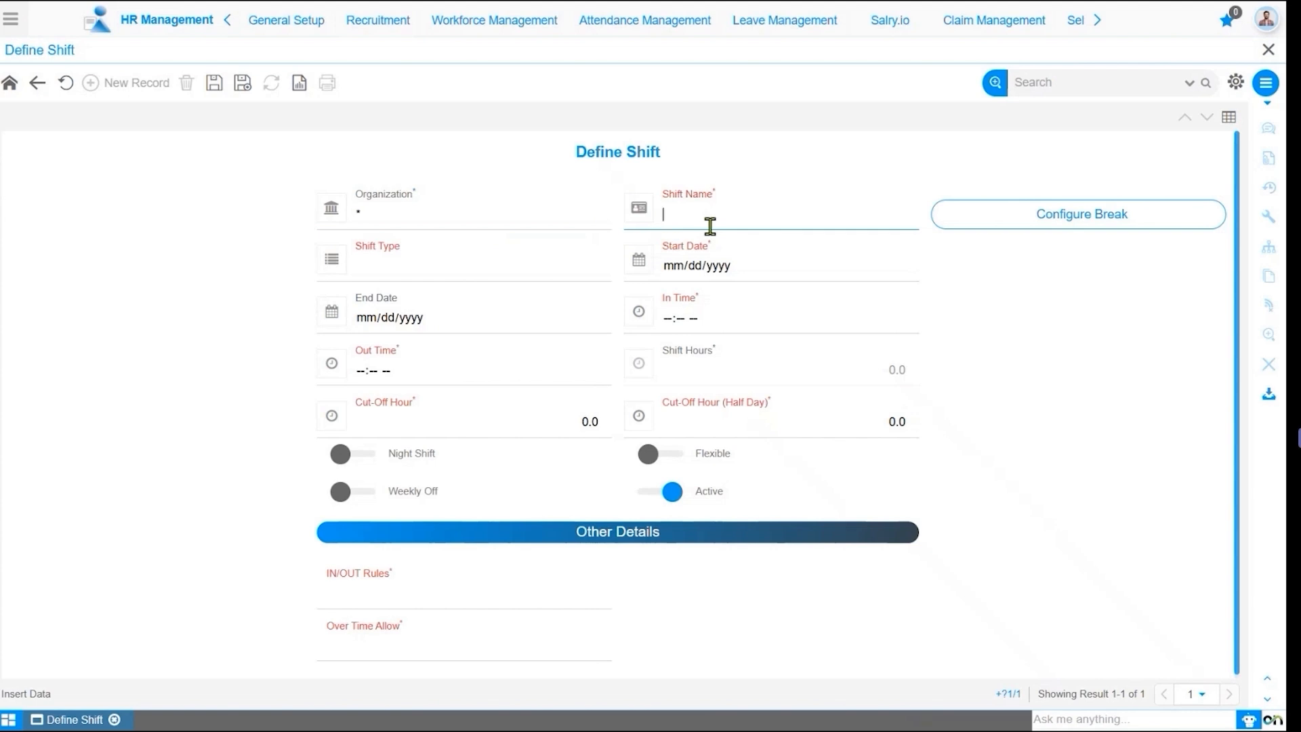
pyautogui.click(526, 265)
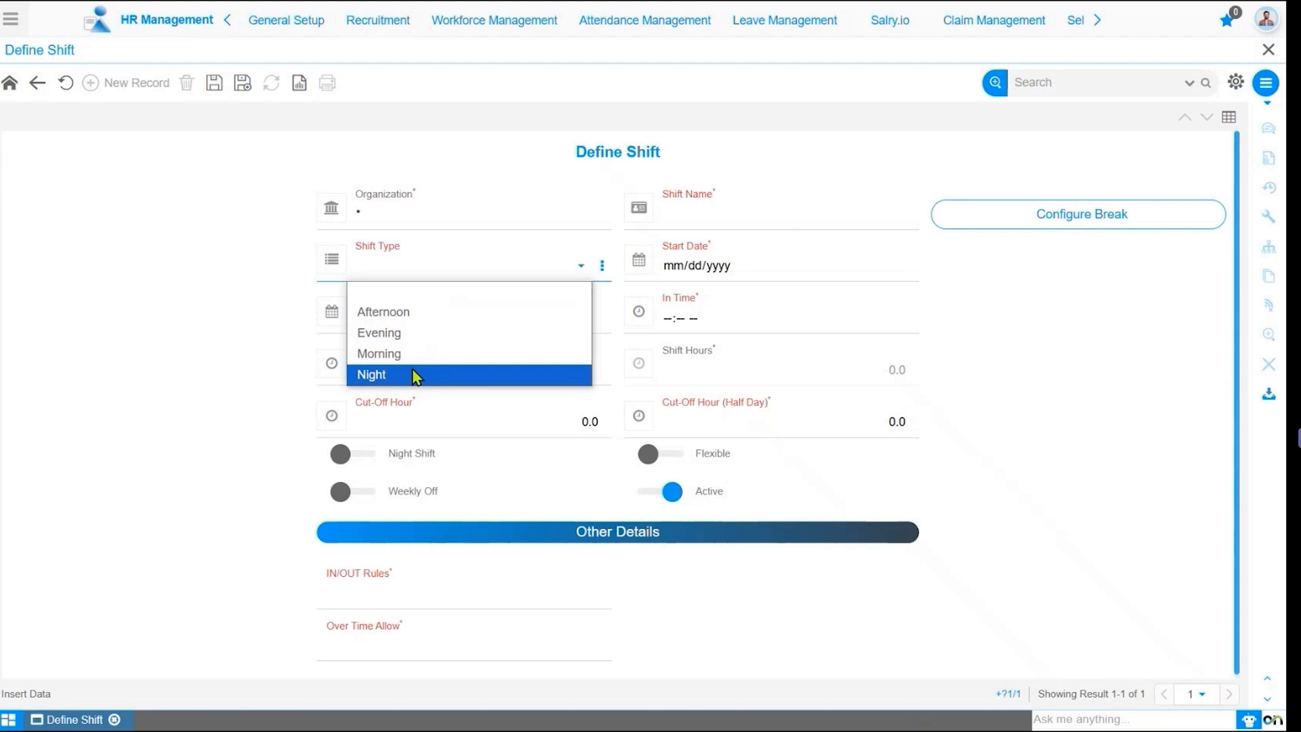
pyautogui.click(728, 274)
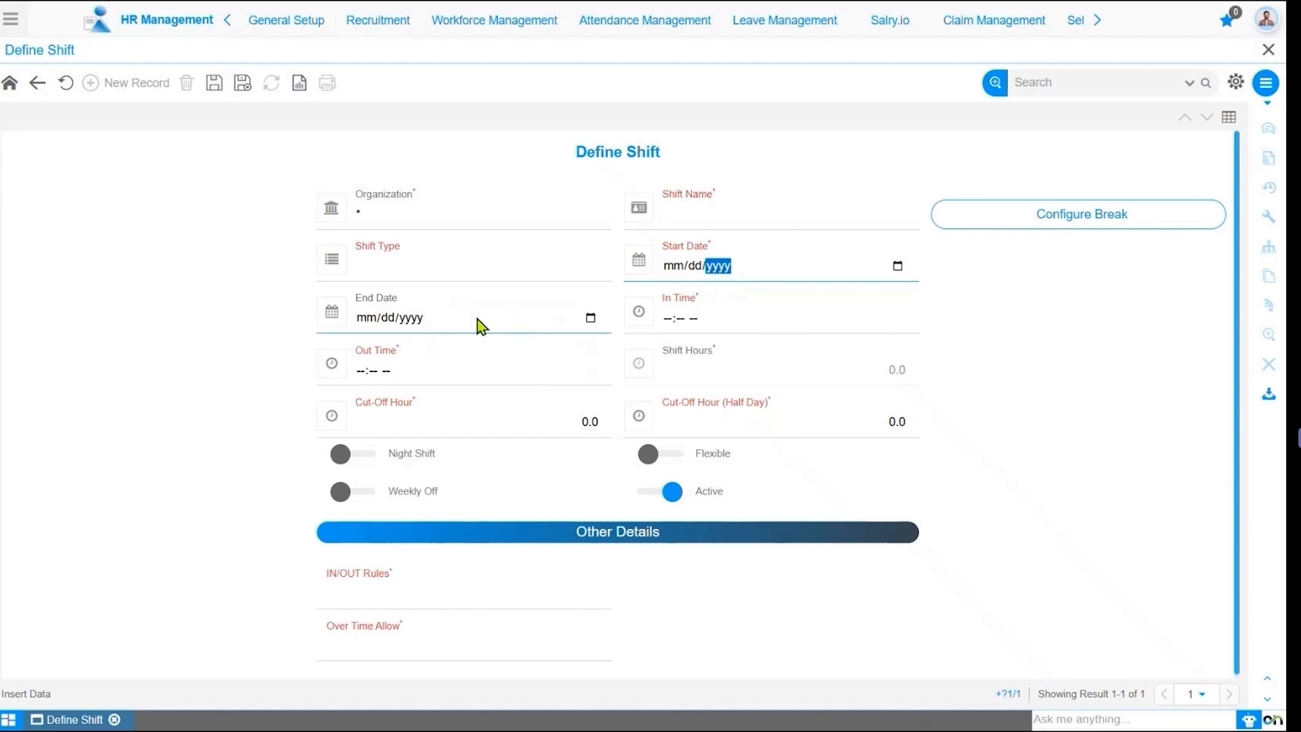
pyautogui.click(668, 319)
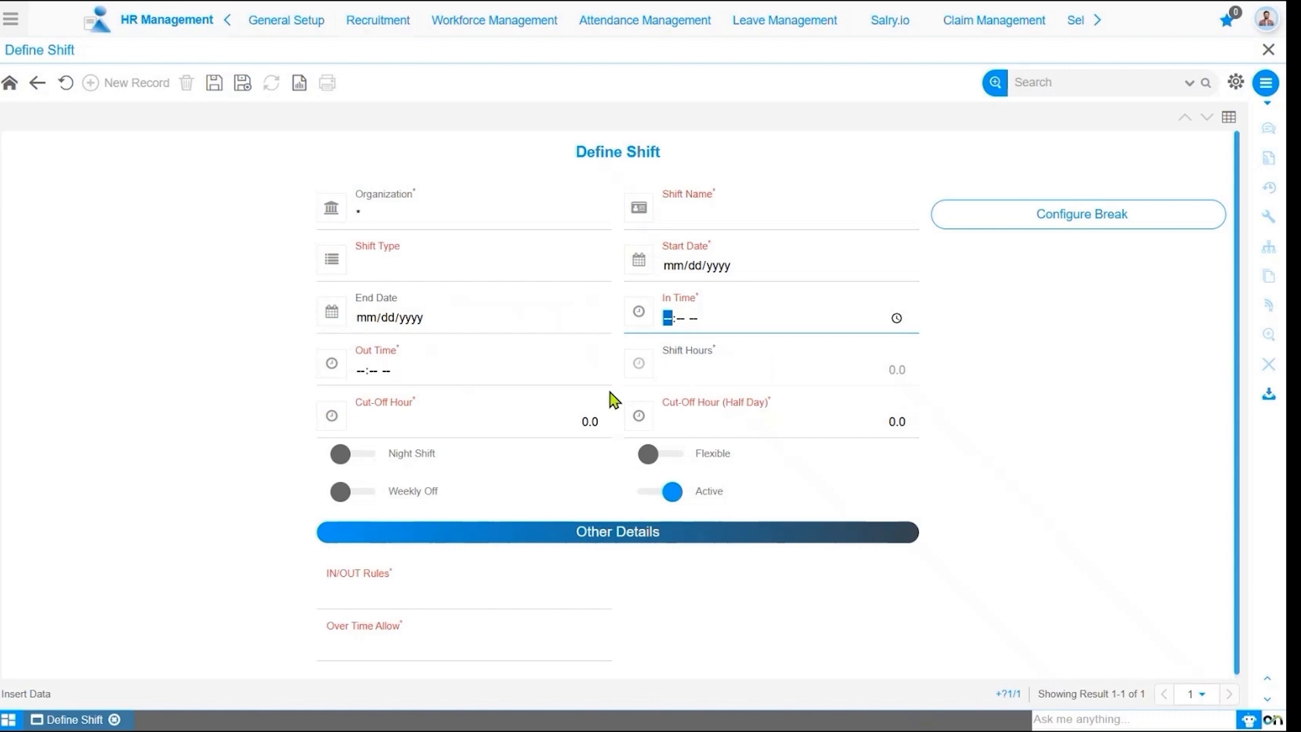
pyautogui.click(473, 412)
pyautogui.click(465, 423)
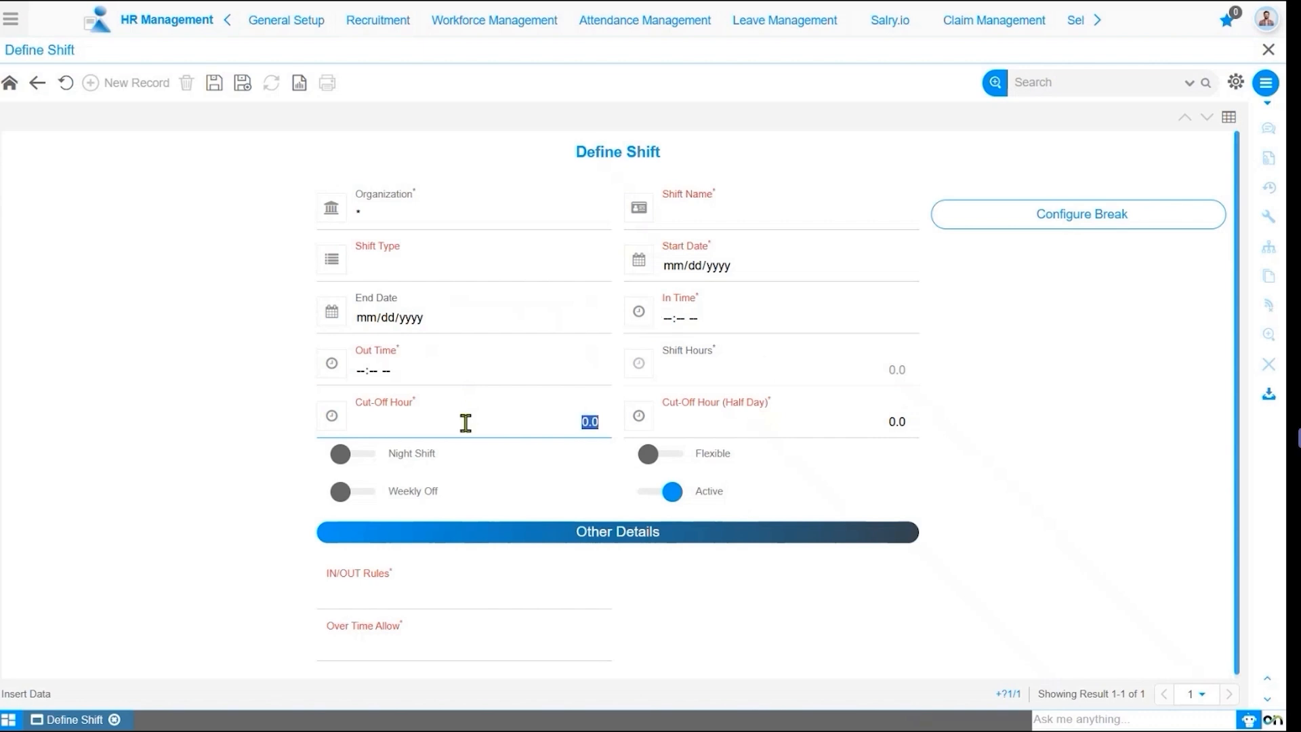
pyautogui.click(664, 426)
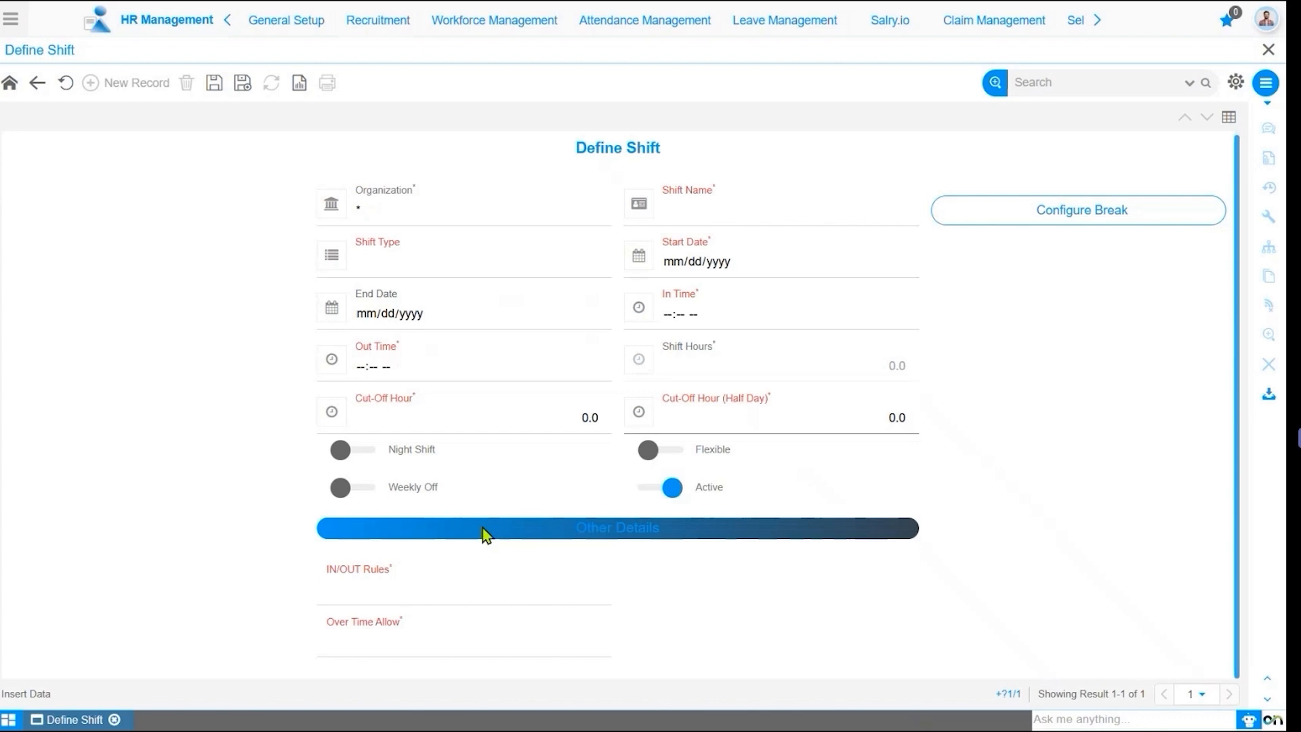
# Step: Set IN/OUT Rules to Yes in the shift's other details
pyautogui.click(387, 591)
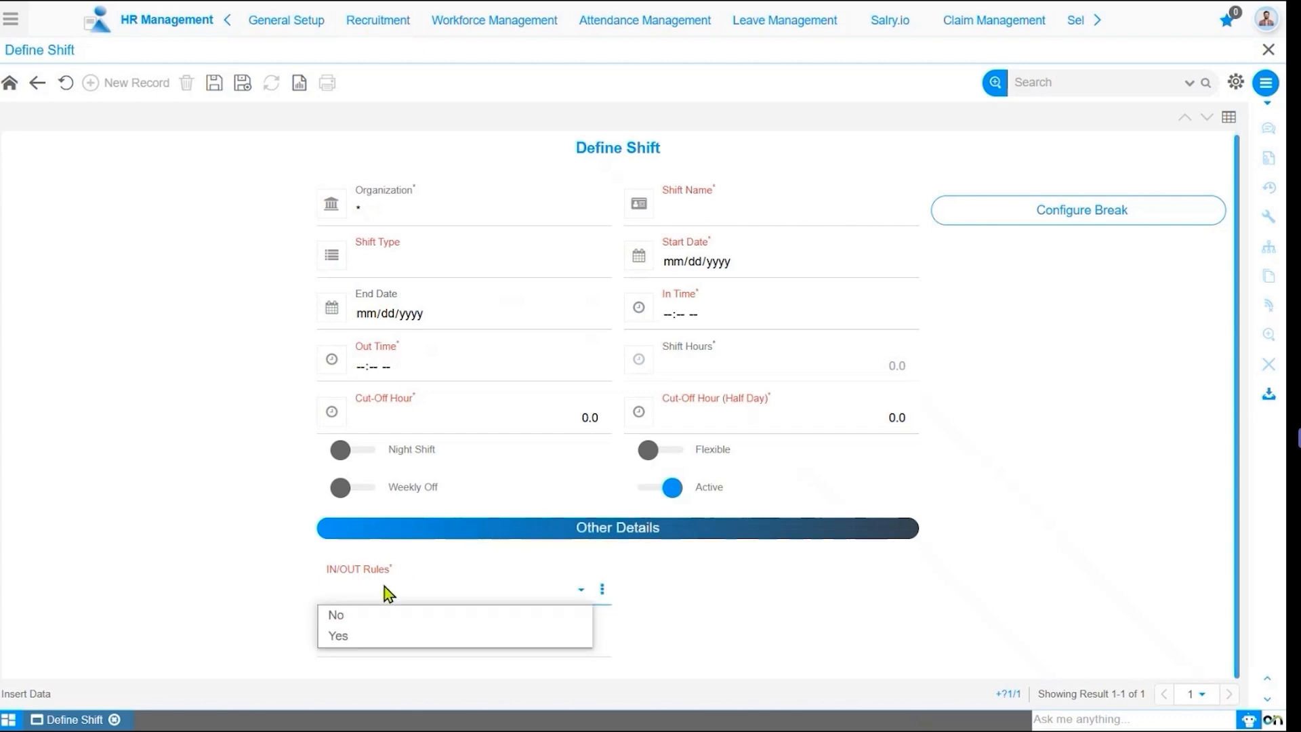
pyautogui.click(381, 615)
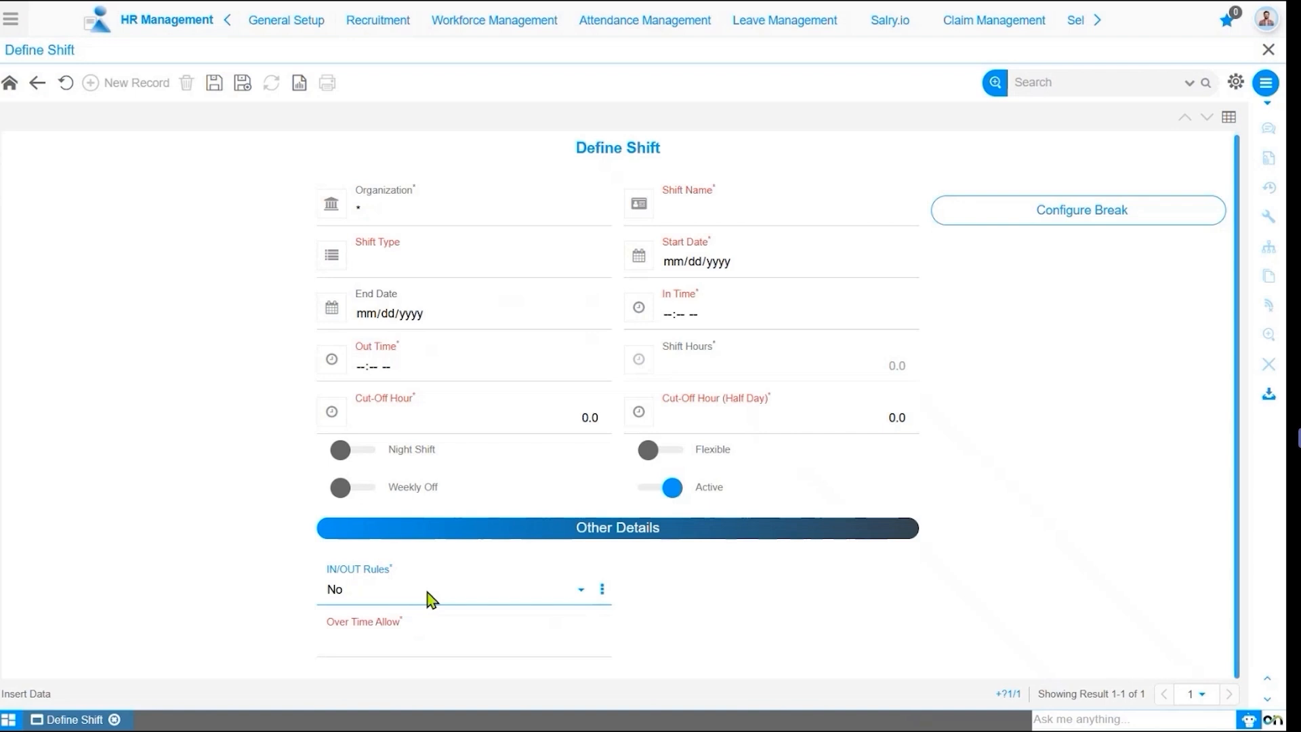
pyautogui.click(428, 593)
pyautogui.click(390, 635)
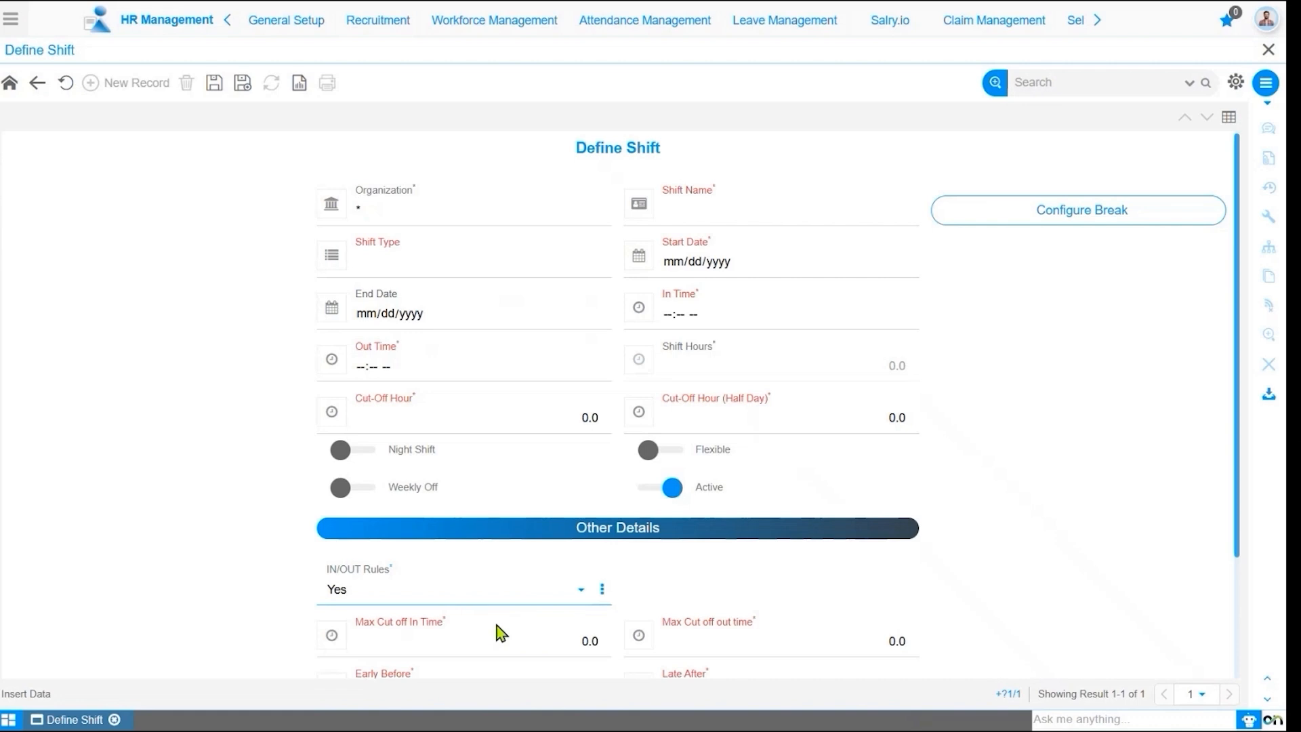
# Step: Look over the cut-off and early/late rule fields and set Over Time Allow to Yes
pyautogui.scroll(-2, 521, 578)
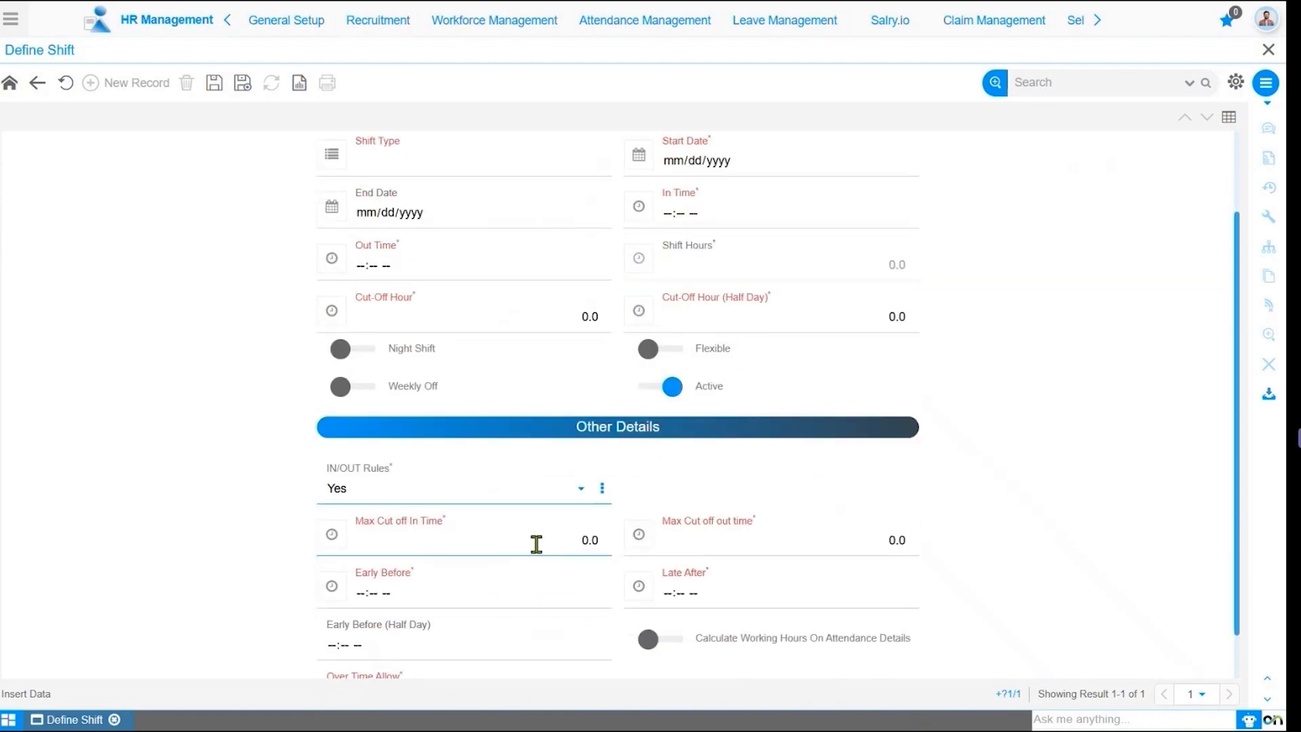
pyautogui.scroll(-1, 576, 532)
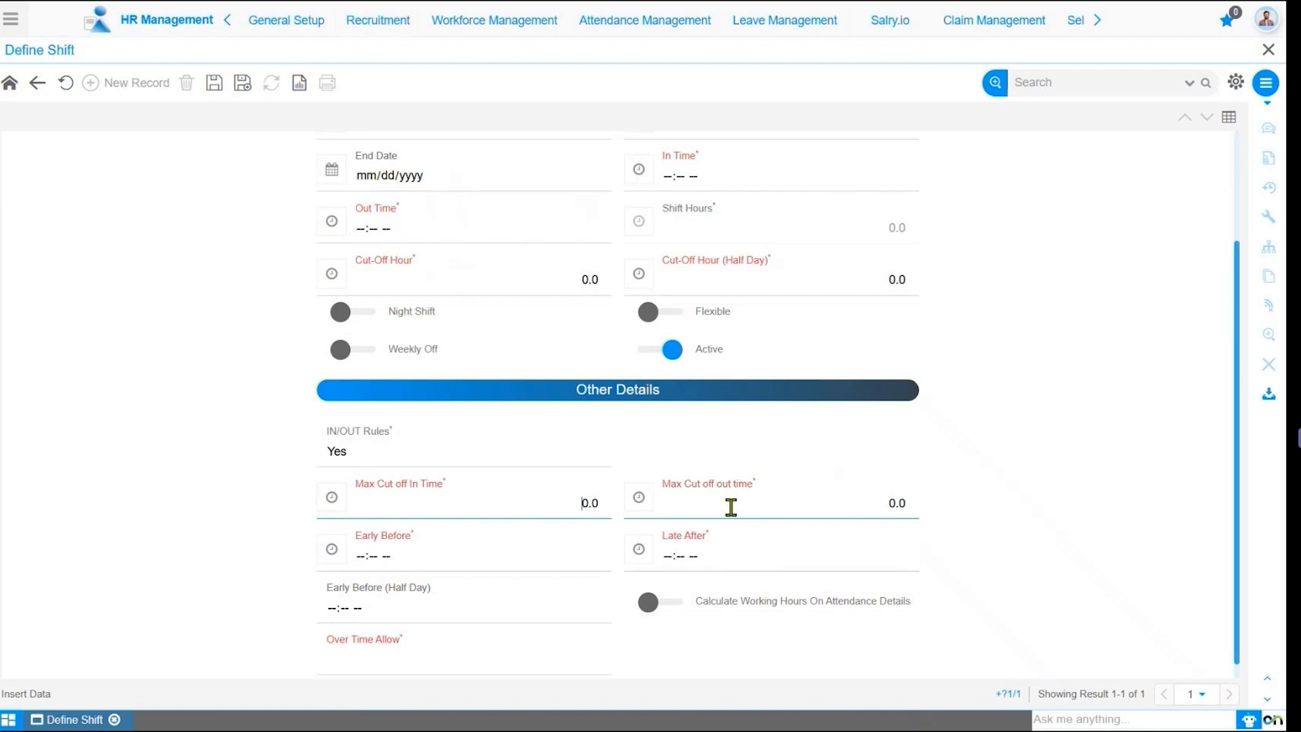
pyautogui.scroll(-1, 773, 503)
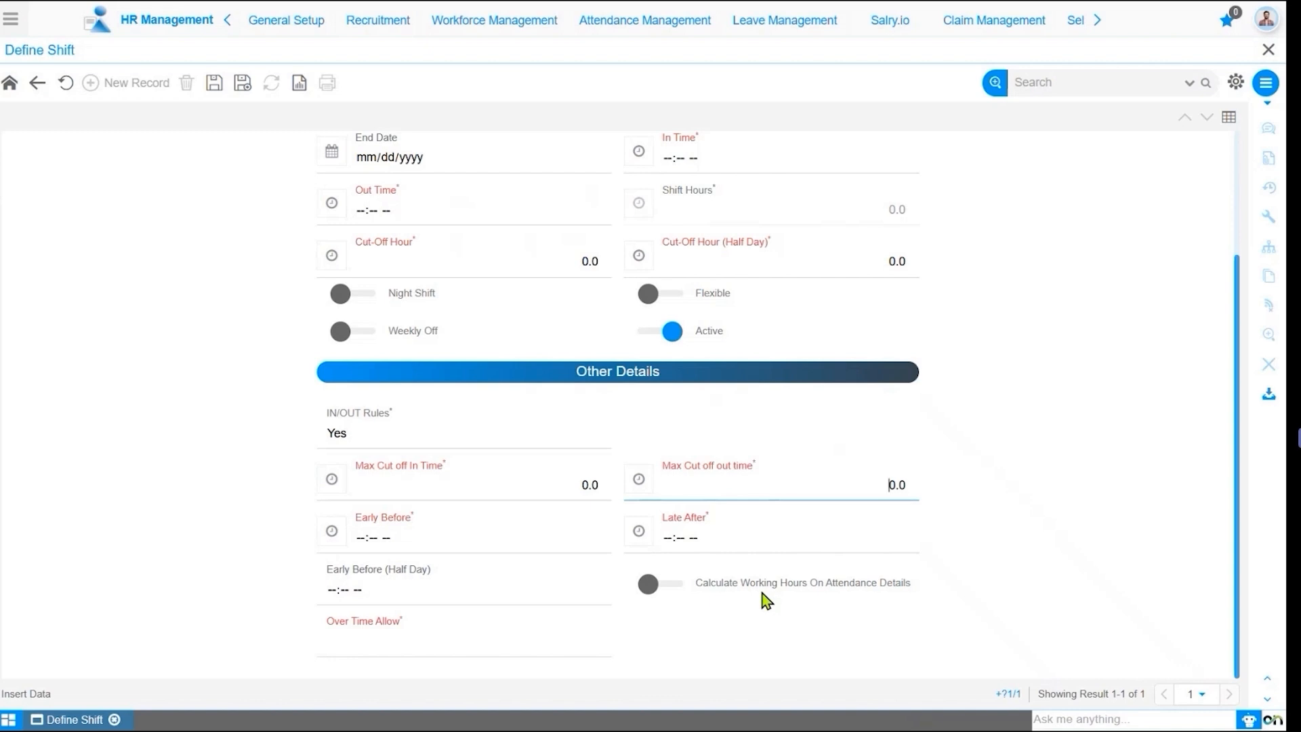
pyautogui.click(477, 651)
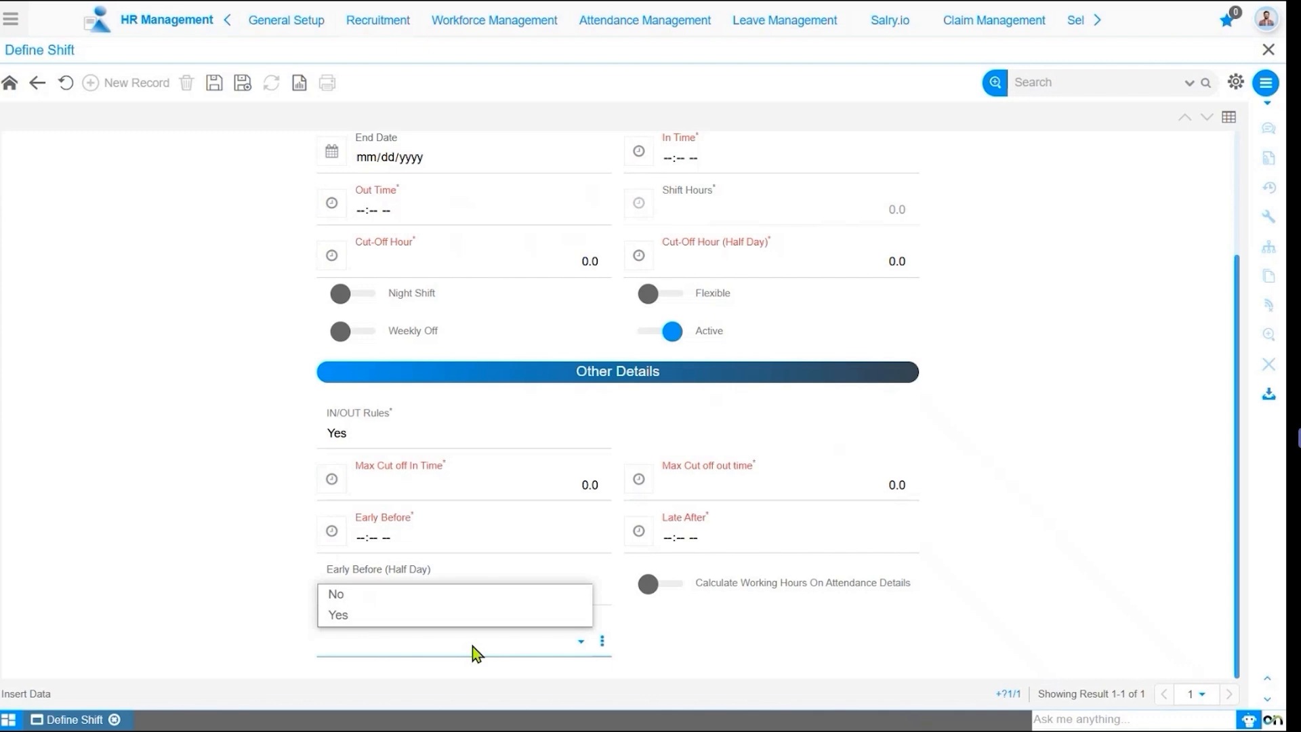
pyautogui.click(380, 614)
pyautogui.scroll(-3, 400, 651)
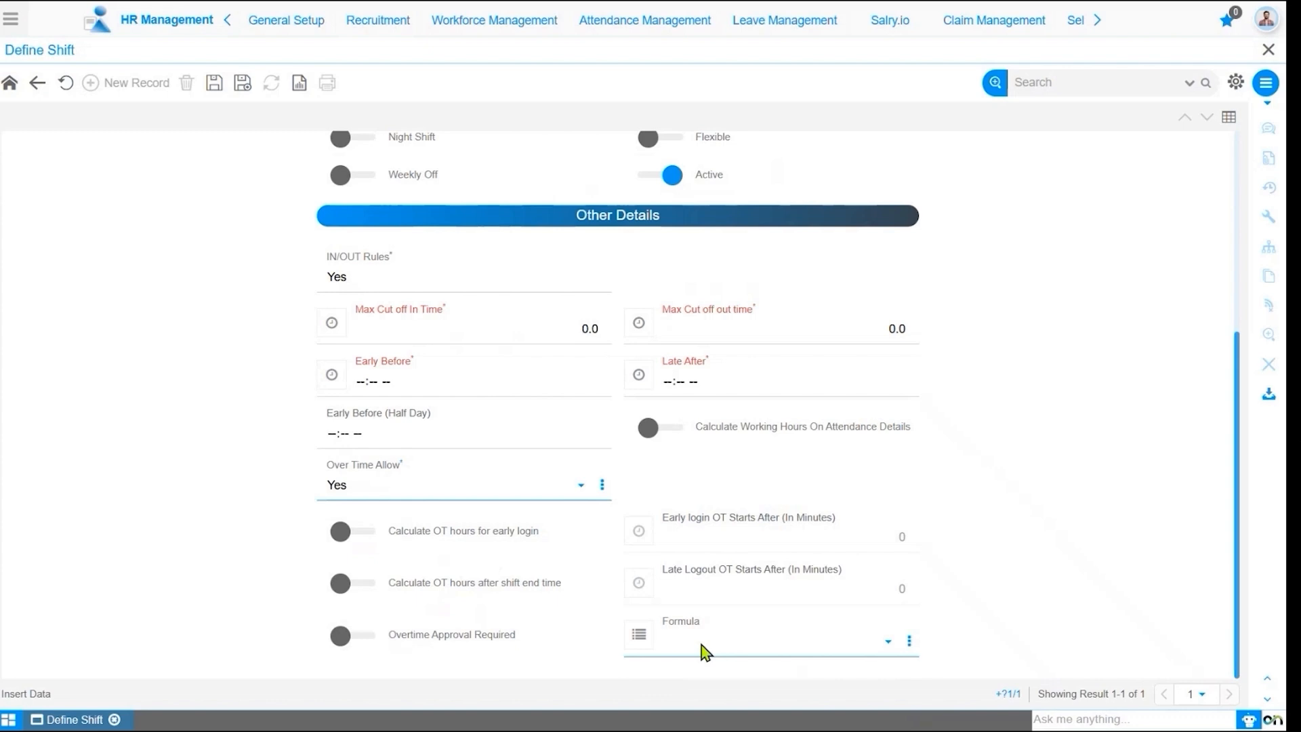
# Step: Name the shift General Shift and set its shift type to Morning
pyautogui.scroll(5, 705, 651)
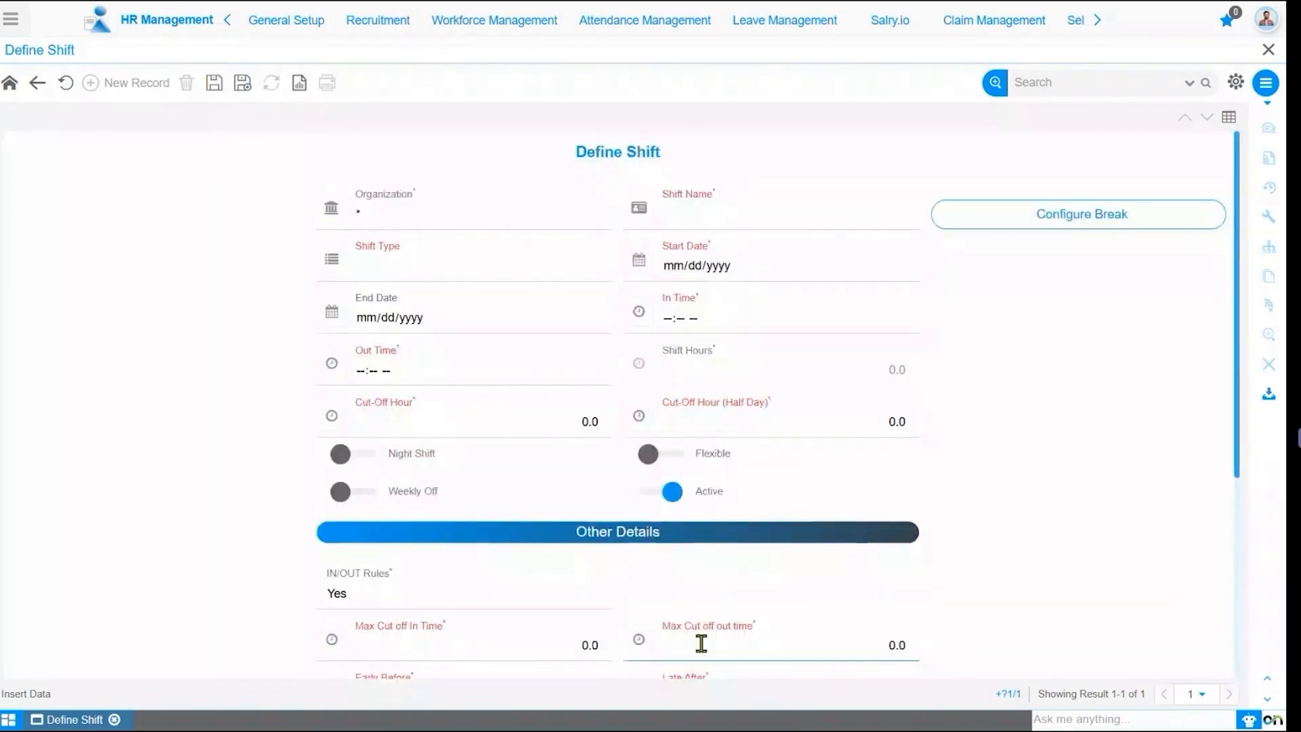
pyautogui.click(765, 222)
pyautogui.write('General Shift')
pyautogui.click(454, 232)
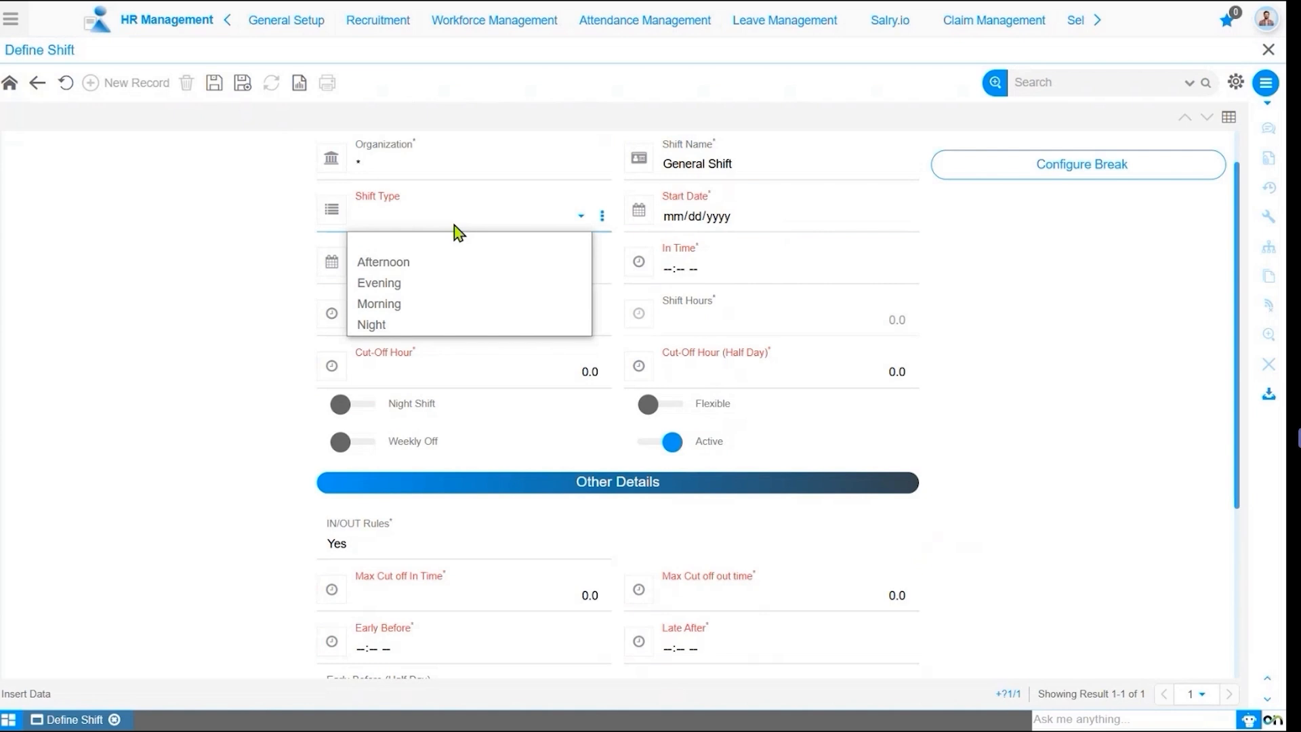
pyautogui.click(425, 305)
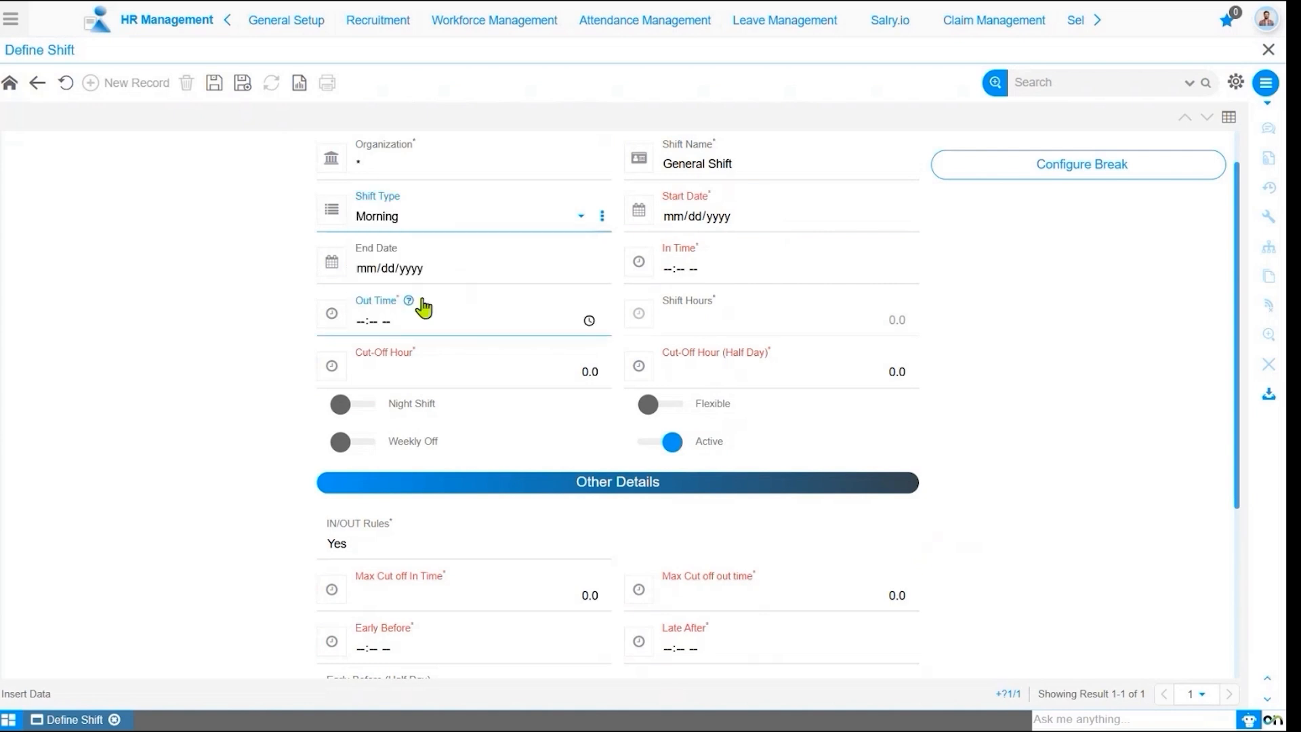
# Step: Set the shift's start date to 01/01/2021 and its working time from 09:00 AM to 06:00 PM
pyautogui.click(673, 223)
pyautogui.write('01/01/2021')
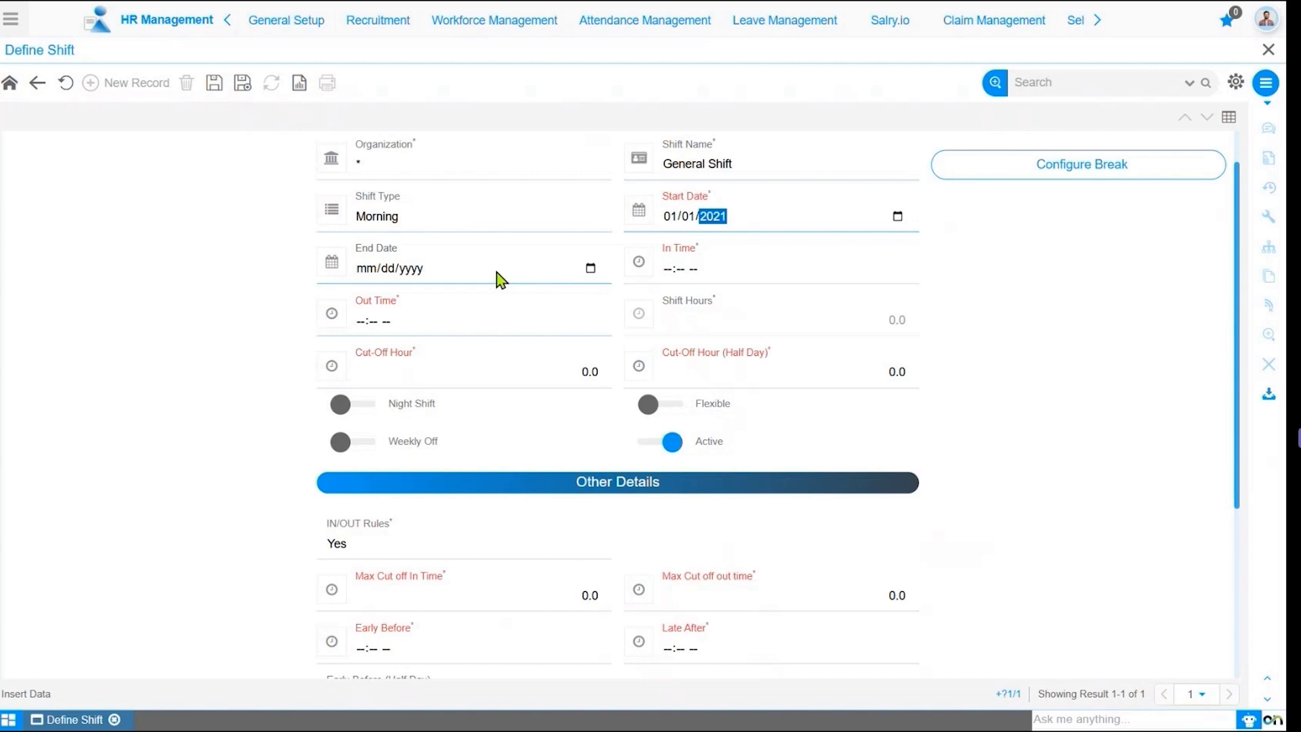
pyautogui.click(669, 270)
pyautogui.write('0900a')
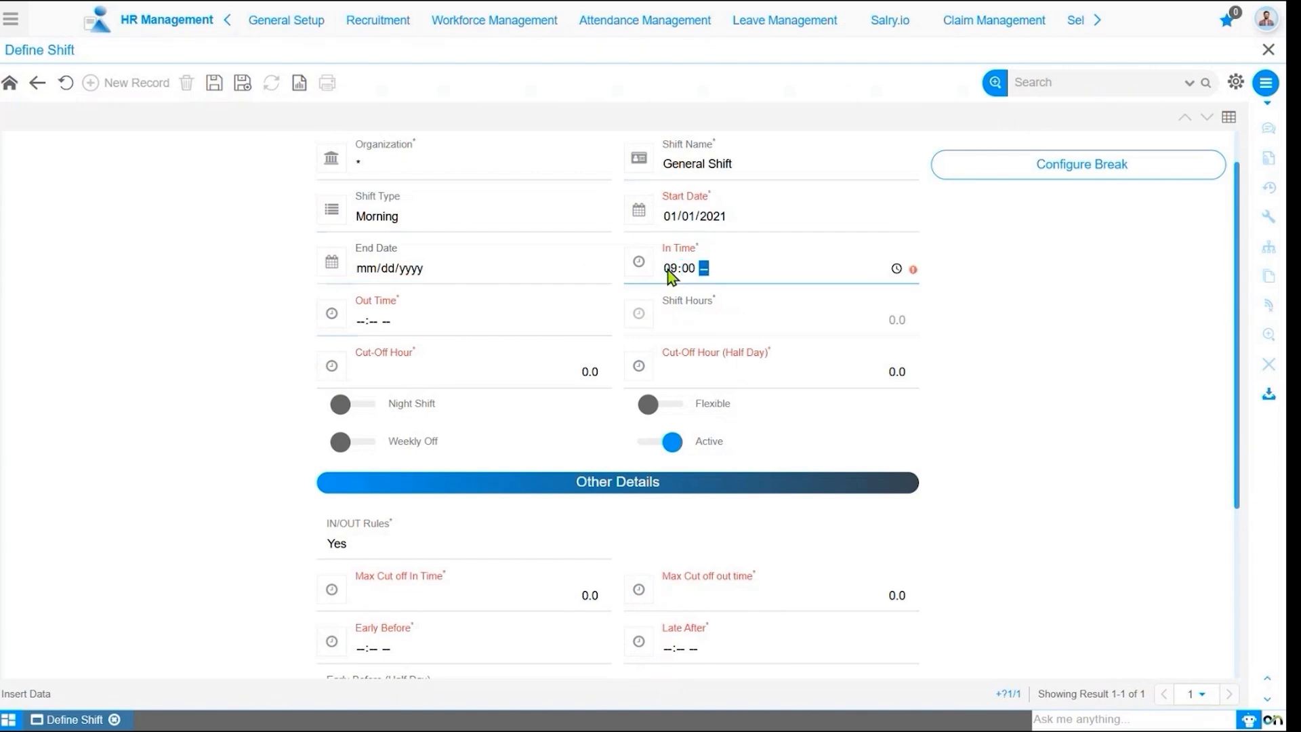
pyautogui.click(361, 321)
pyautogui.write('0600a')
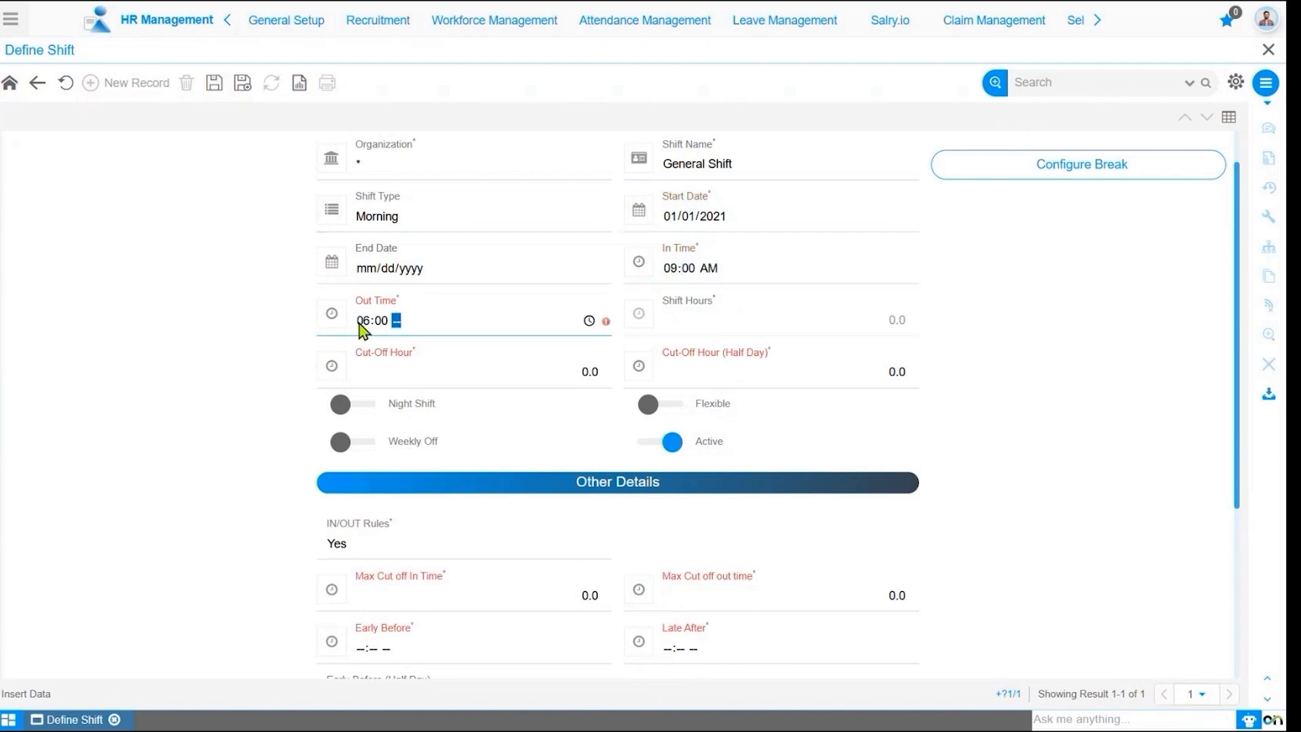
pyautogui.write('p')
# Step: Set the Cut-Off Hour to 9 and the half-day cut-off hour to 4
pyautogui.click(481, 376)
pyautogui.write('9')
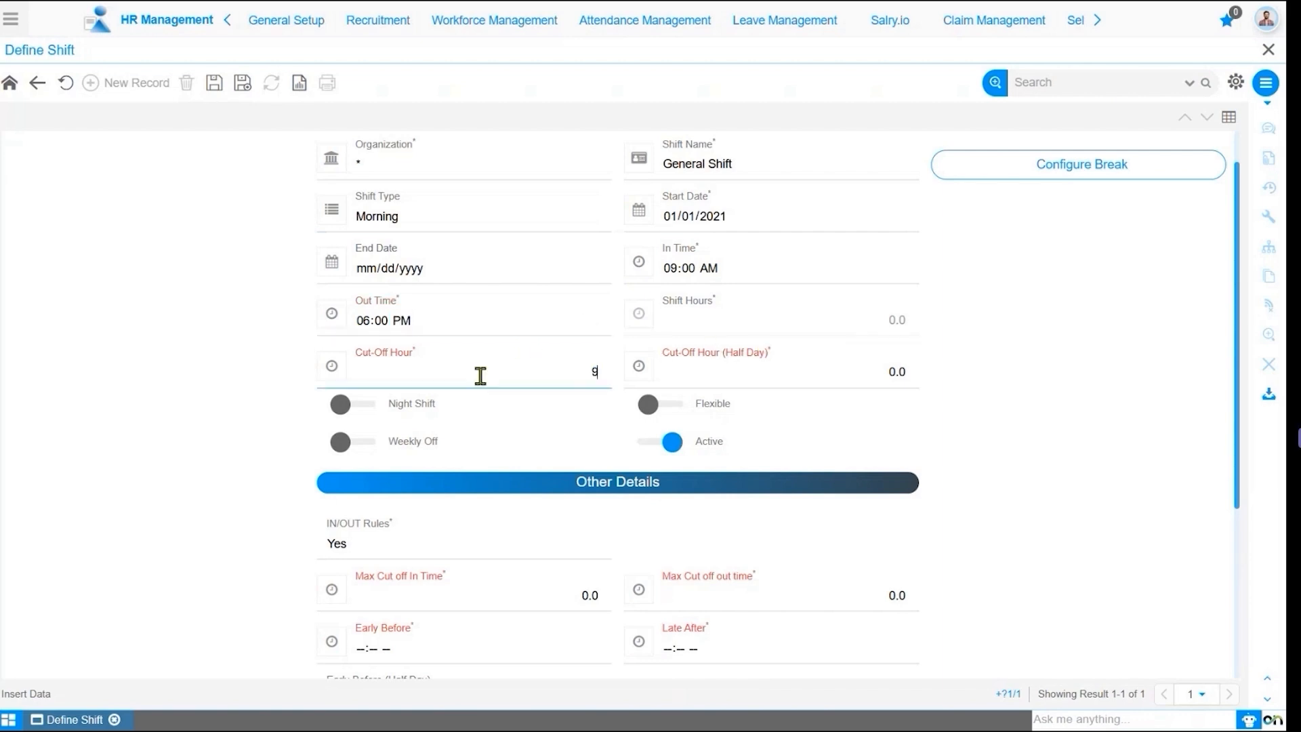
pyautogui.click(740, 373)
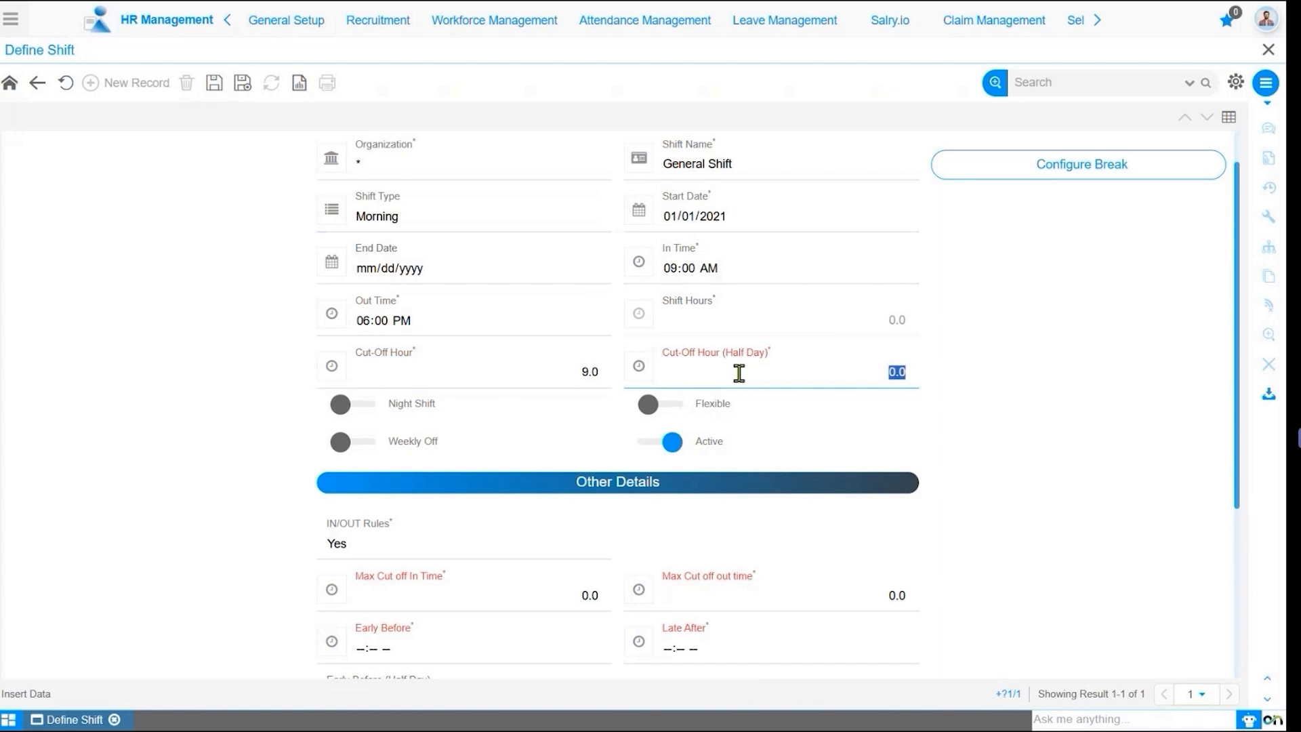
pyautogui.write('4')
pyautogui.click(1011, 437)
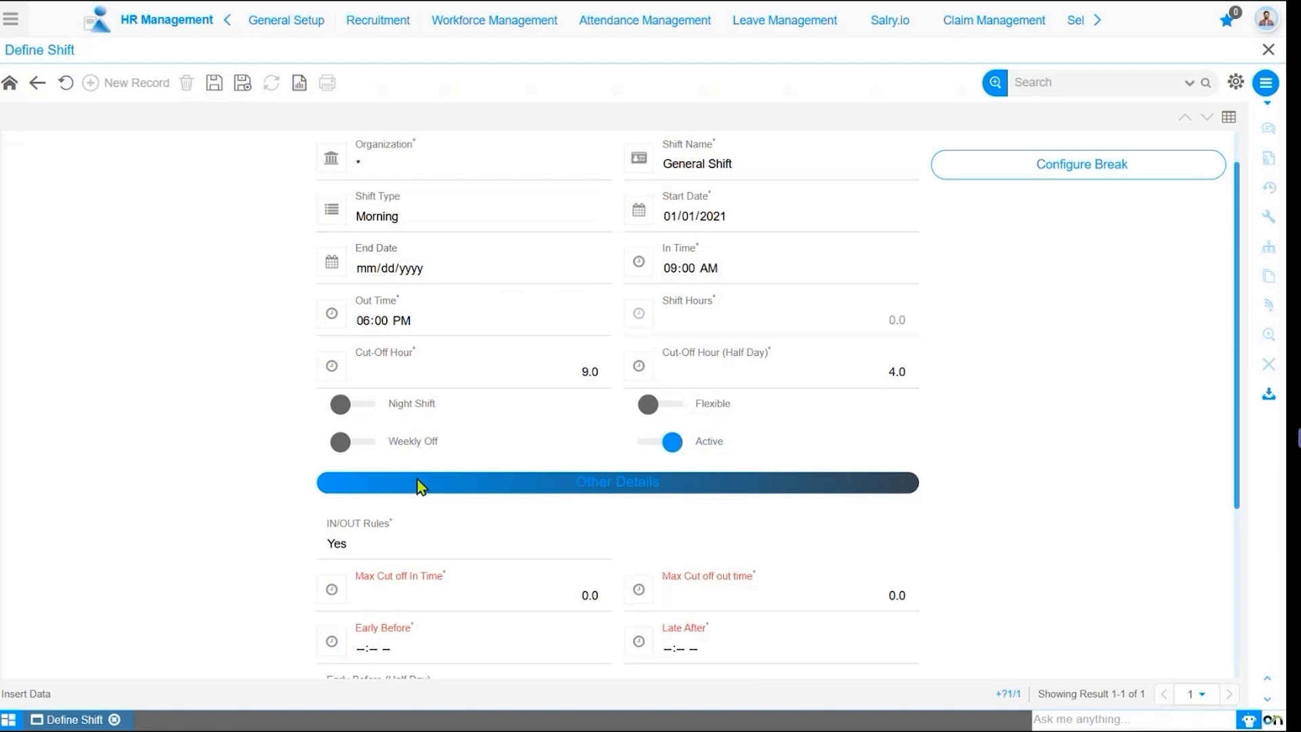
# Step: Keep IN/OUT Rules at Yes and set both the maximum cut-off in time and out time to 3
pyautogui.scroll(-2, 445, 467)
pyautogui.click(430, 385)
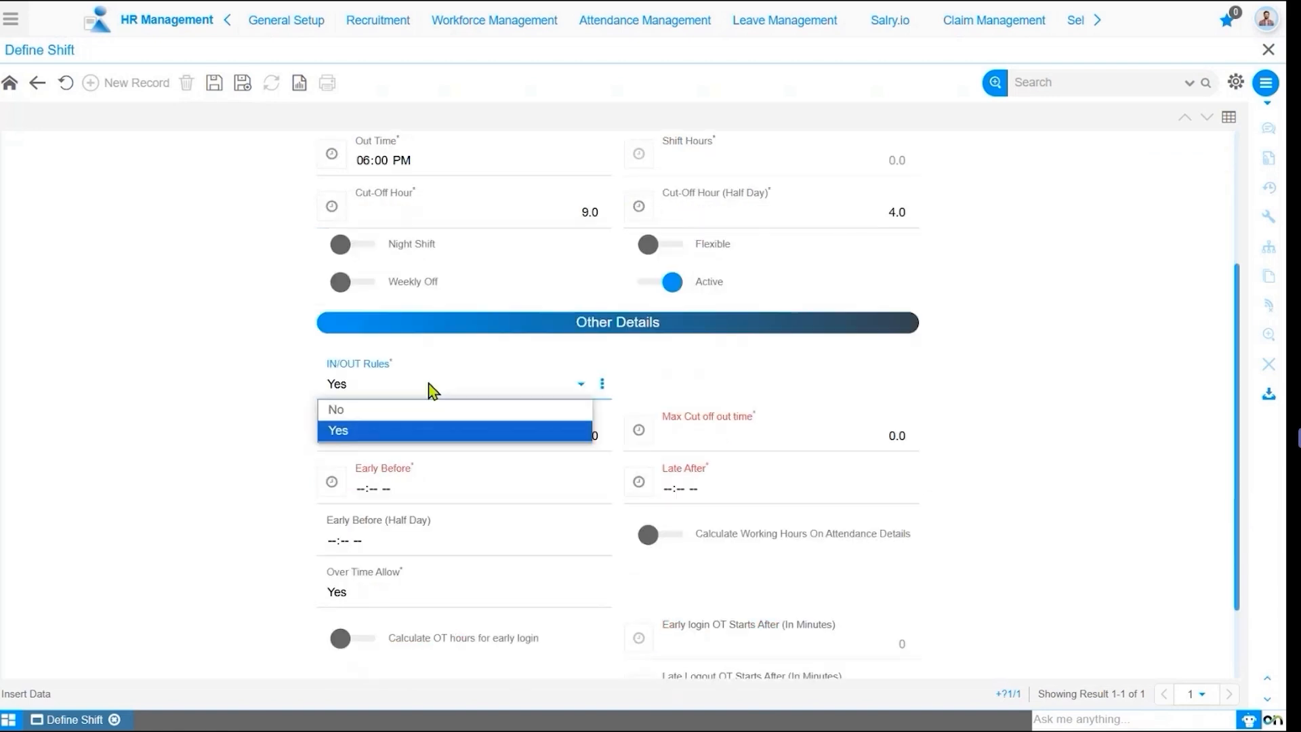
pyautogui.click(392, 434)
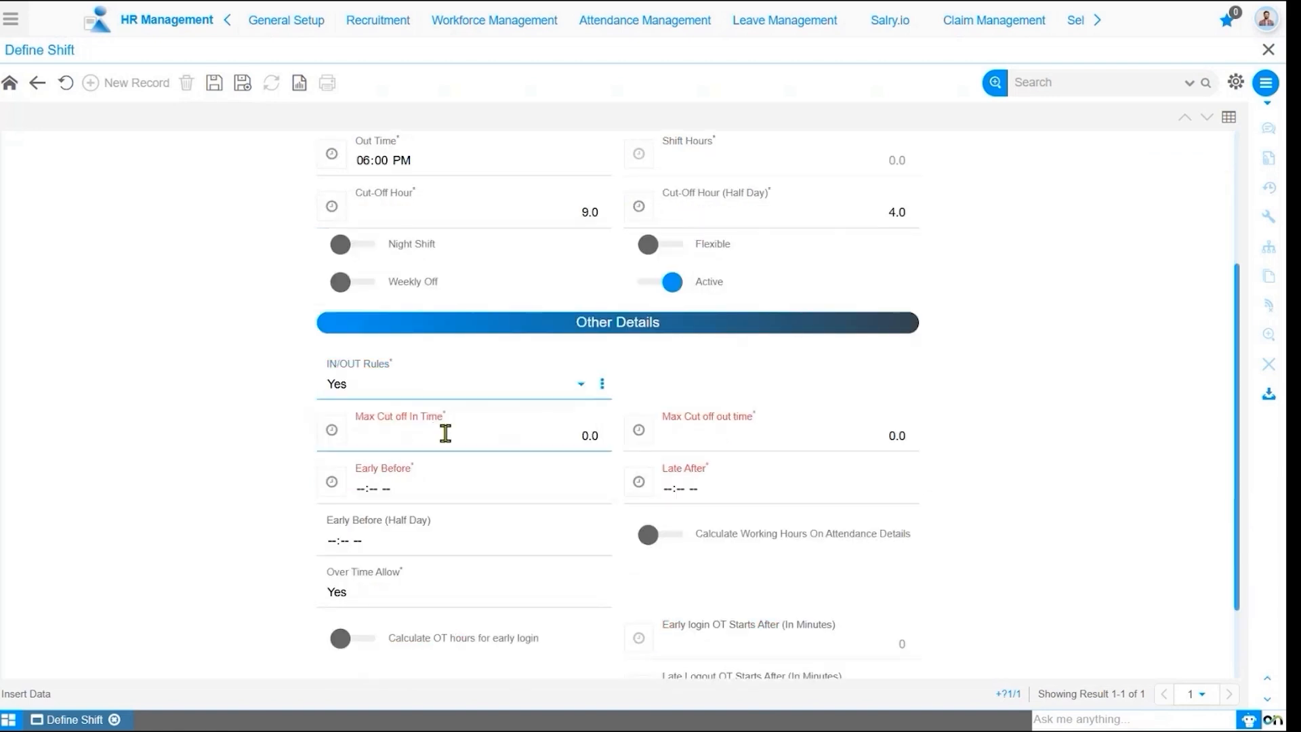
pyautogui.write('3')
pyautogui.click(733, 437)
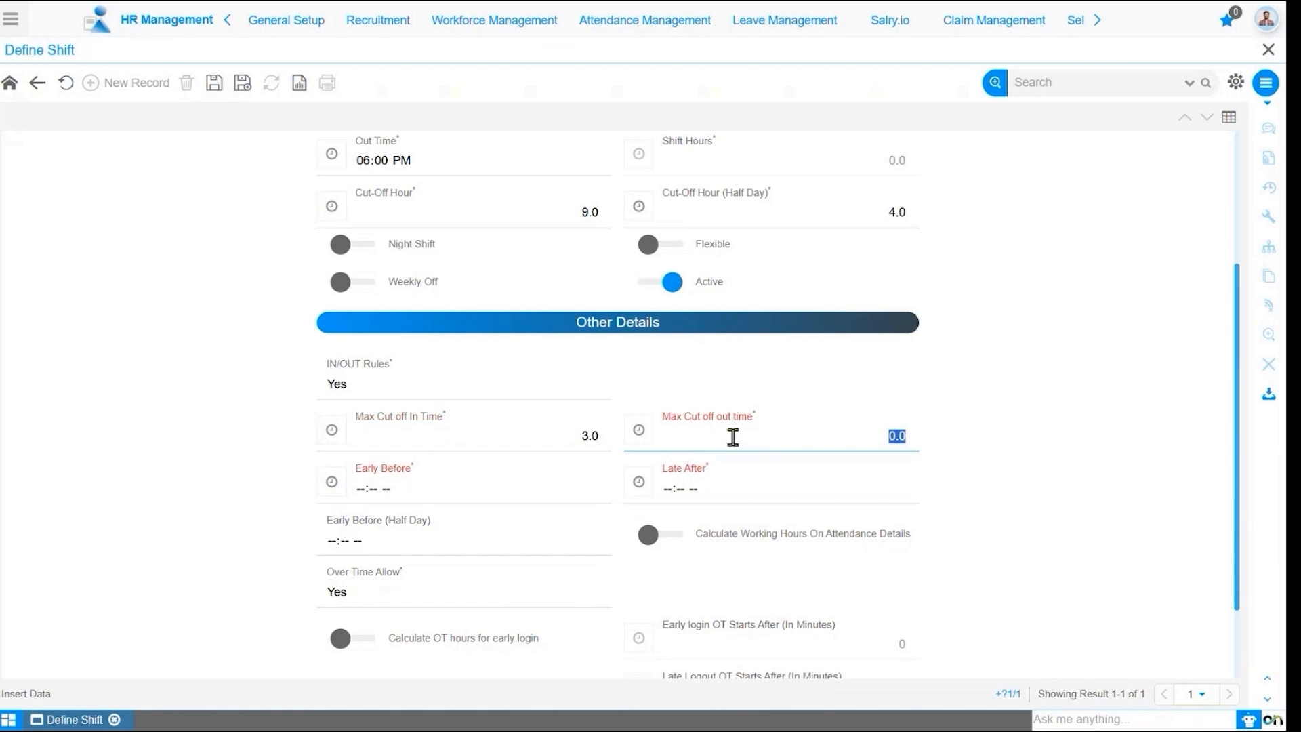
pyautogui.write('3')
# Step: Set Early Before to 06:00 PM and Late After to 09:00 AM
pyautogui.click(550, 499)
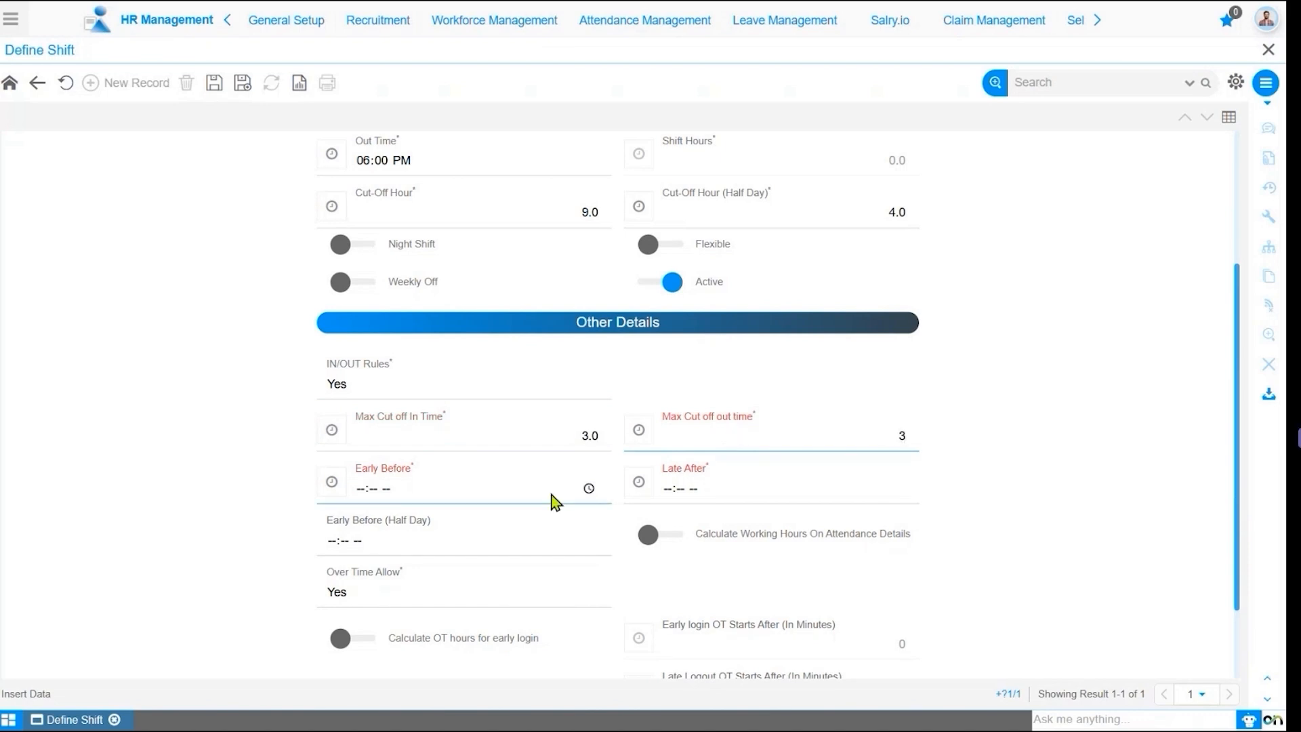
pyautogui.click(359, 498)
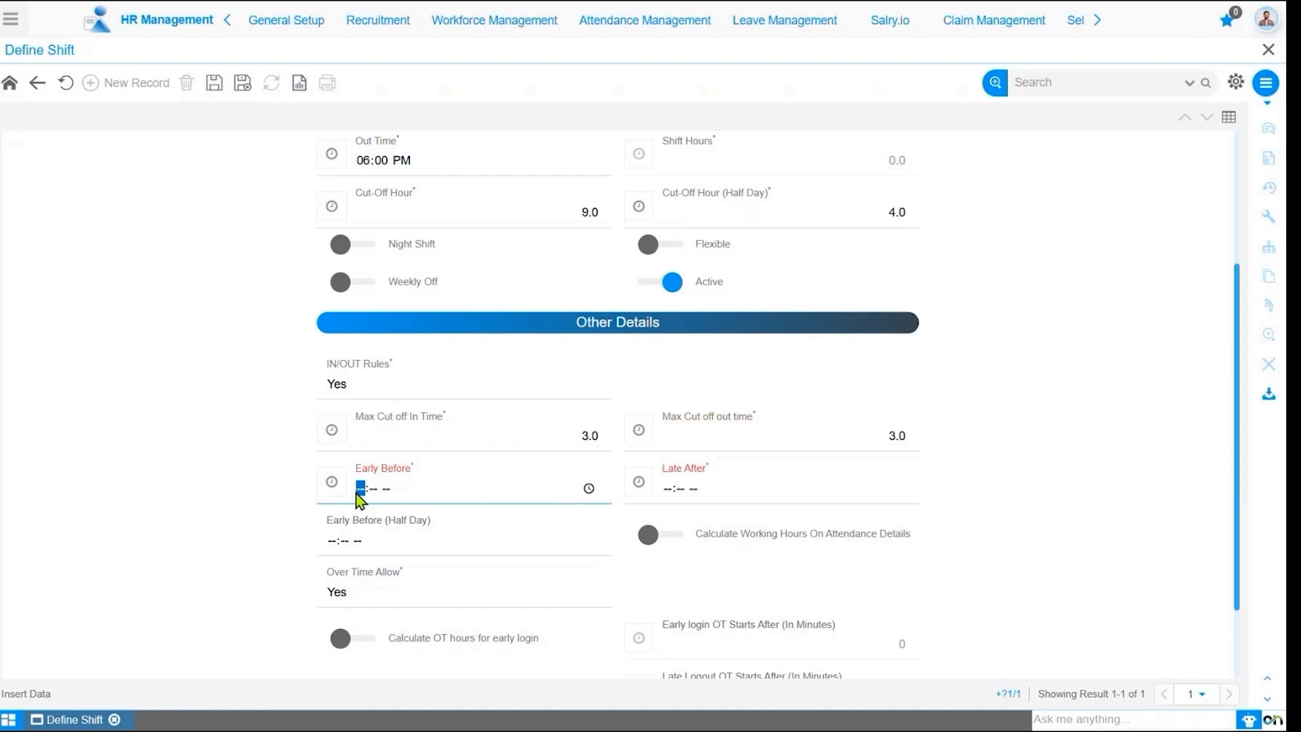
pyautogui.write('0600p')
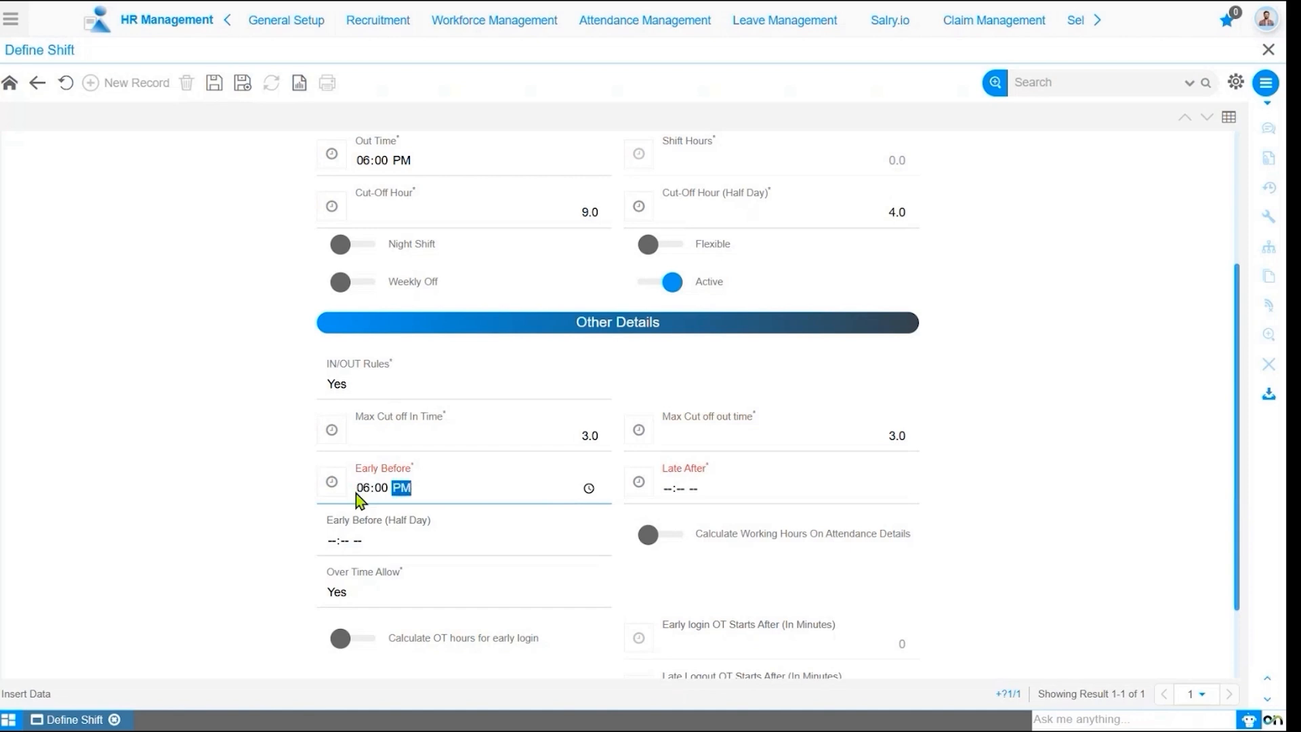
pyautogui.click(667, 489)
pyautogui.write('0900a')
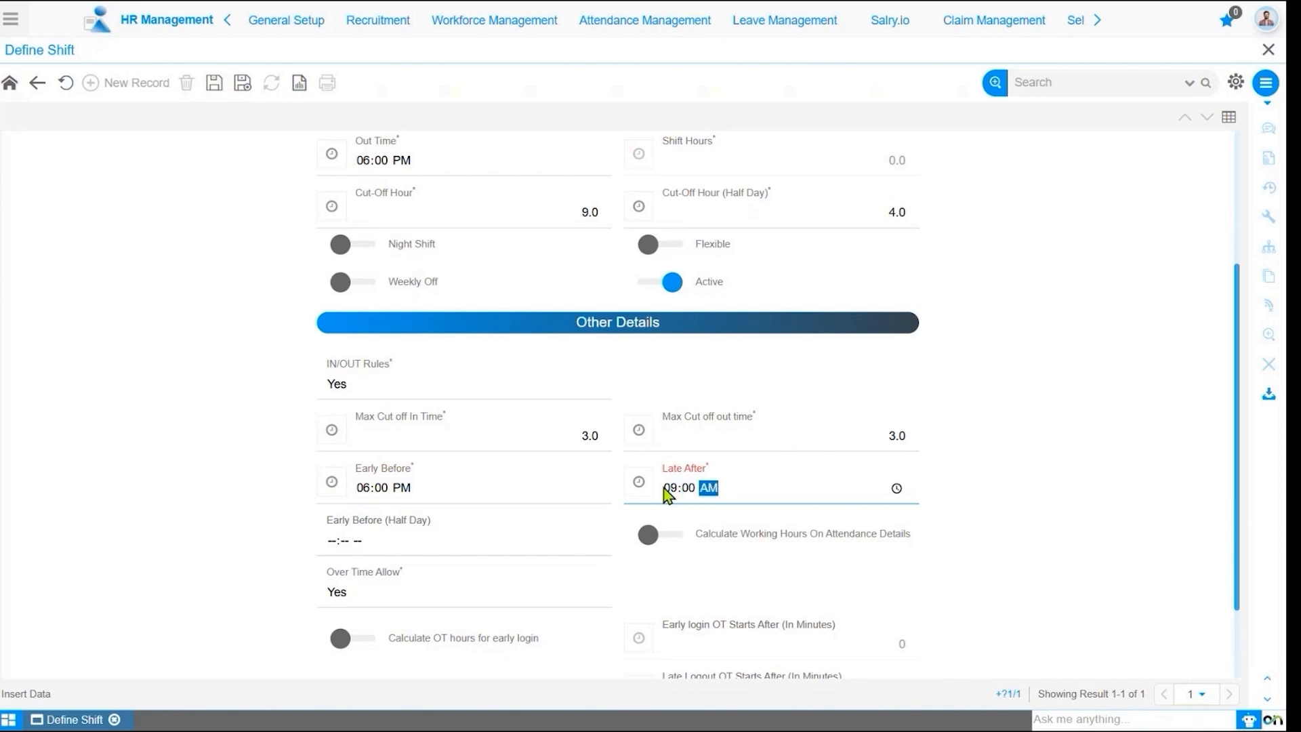
# Step: Set Early Before (Half Day) to 01:00 PM and keep Over Time Allow at Yes
pyautogui.click(333, 542)
pyautogui.write('0100p')
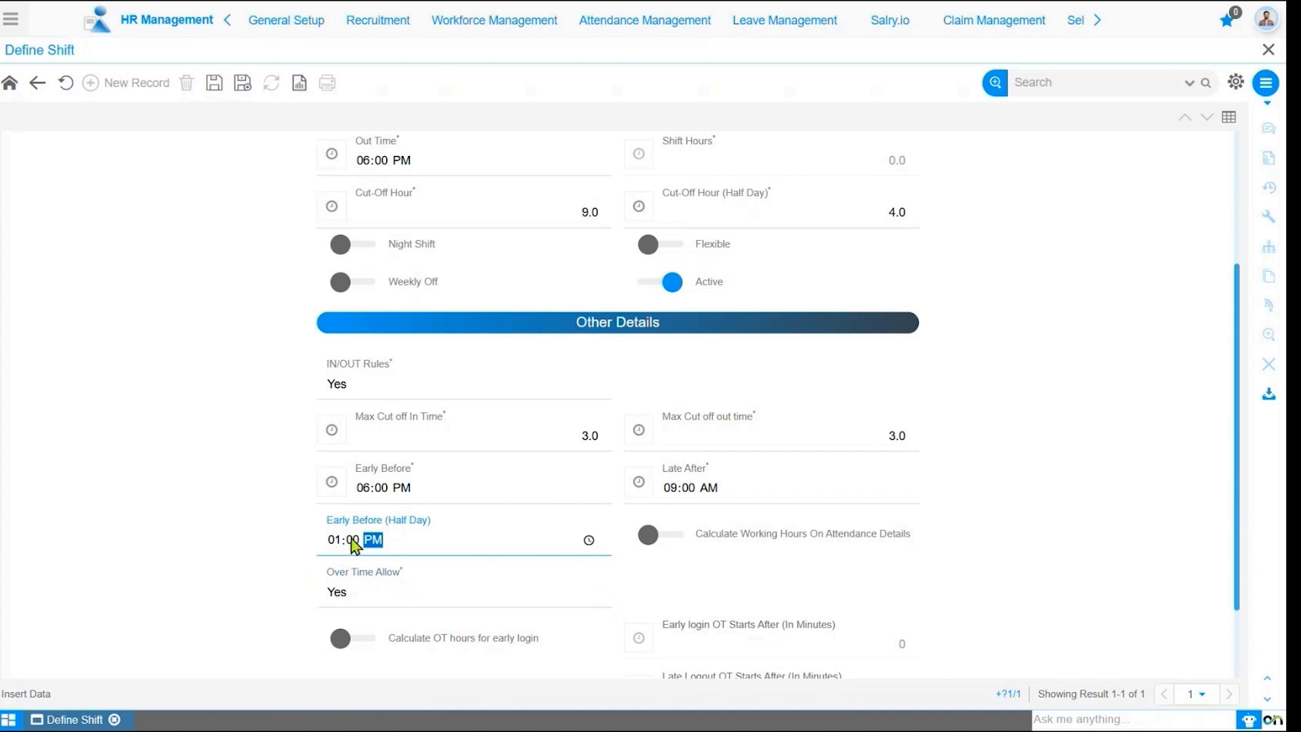
pyautogui.scroll(-2, 366, 522)
pyautogui.click(484, 498)
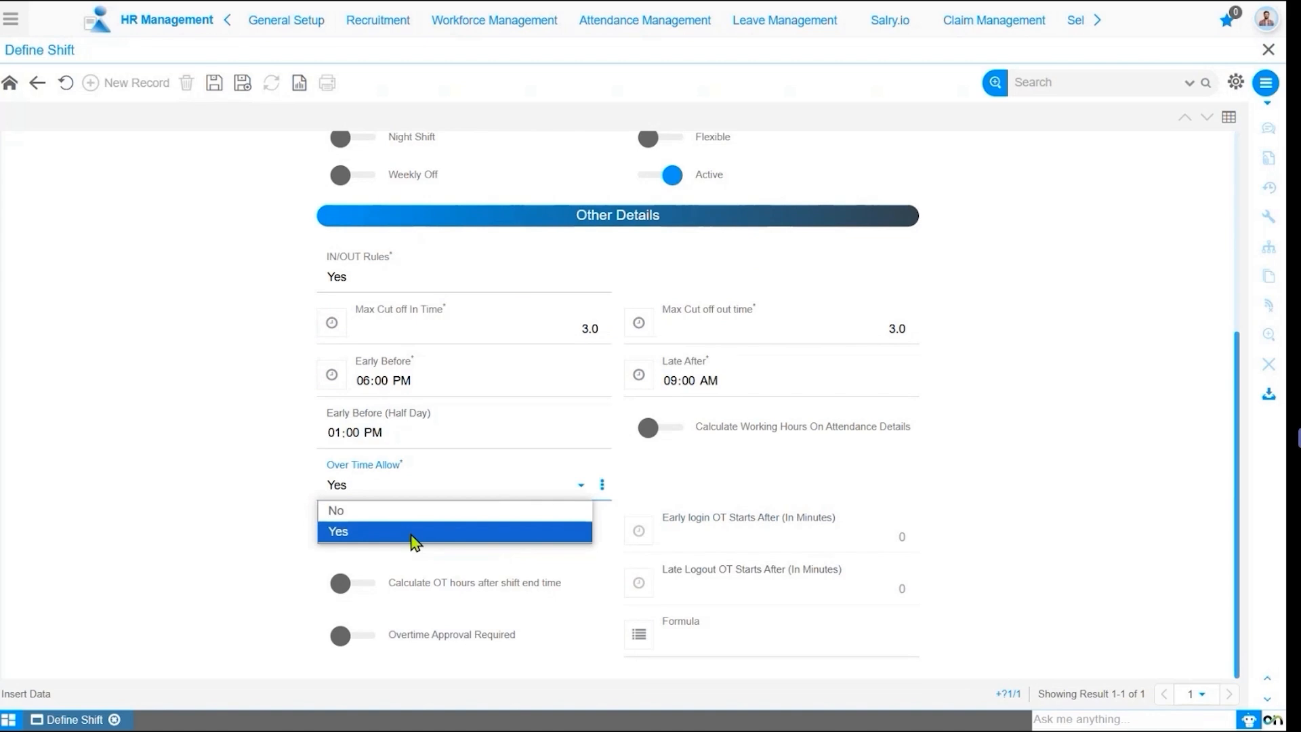
pyautogui.click(415, 535)
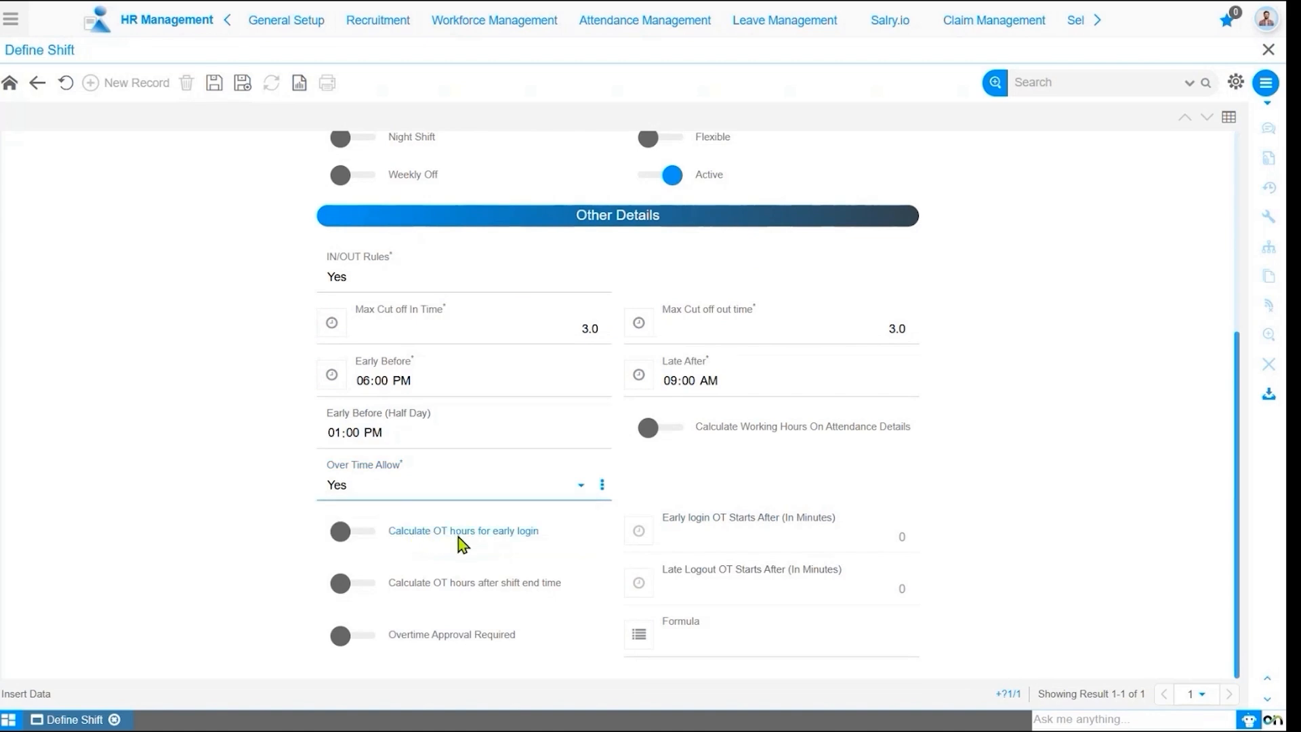
# Step: Enable overtime calculation for early login and after shift end time, each starting after 30 minutes
pyautogui.click(461, 541)
pyautogui.click(818, 535)
pyautogui.write('30')
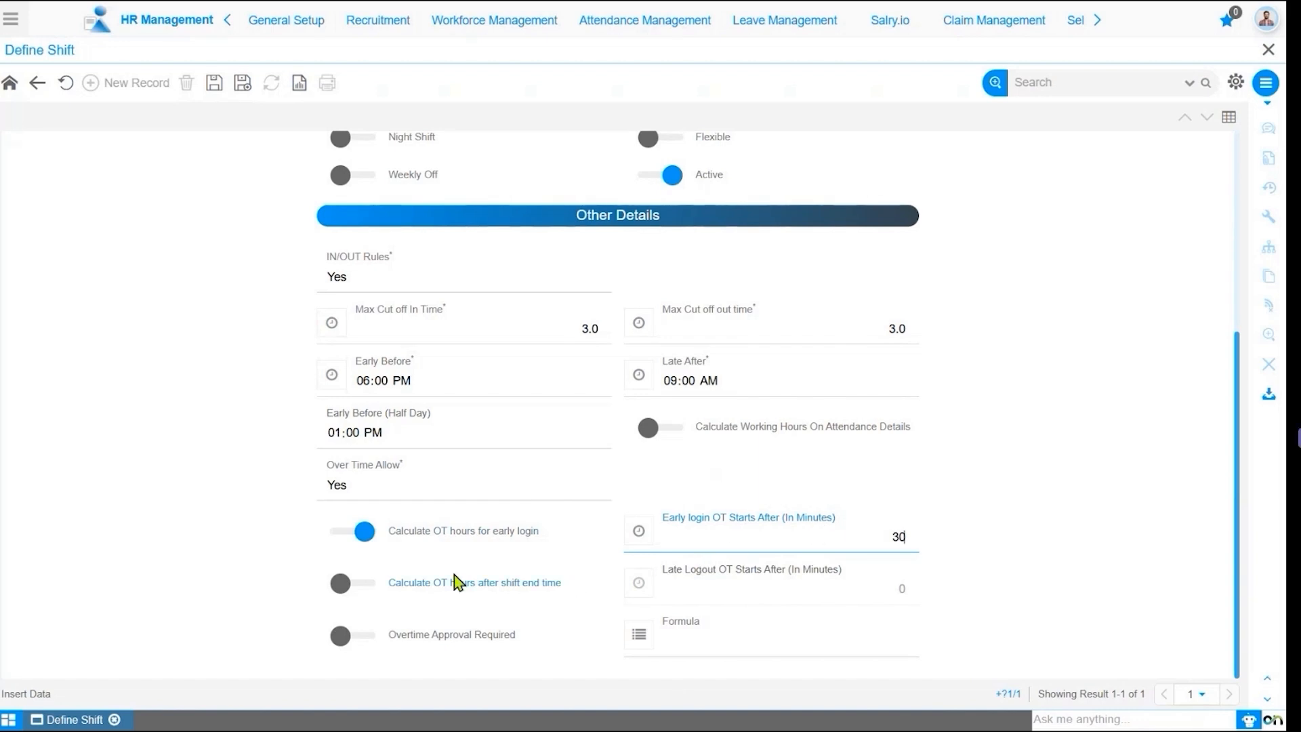
pyautogui.click(349, 587)
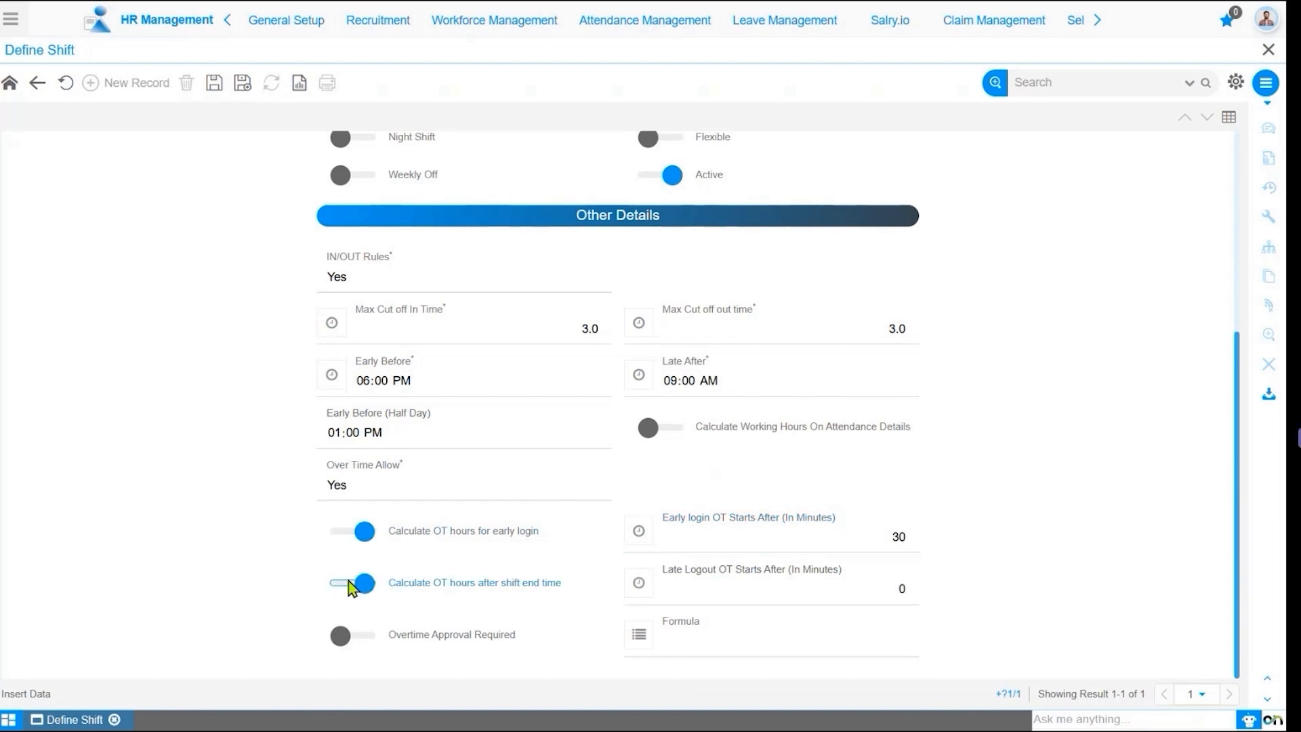
pyautogui.click(720, 588)
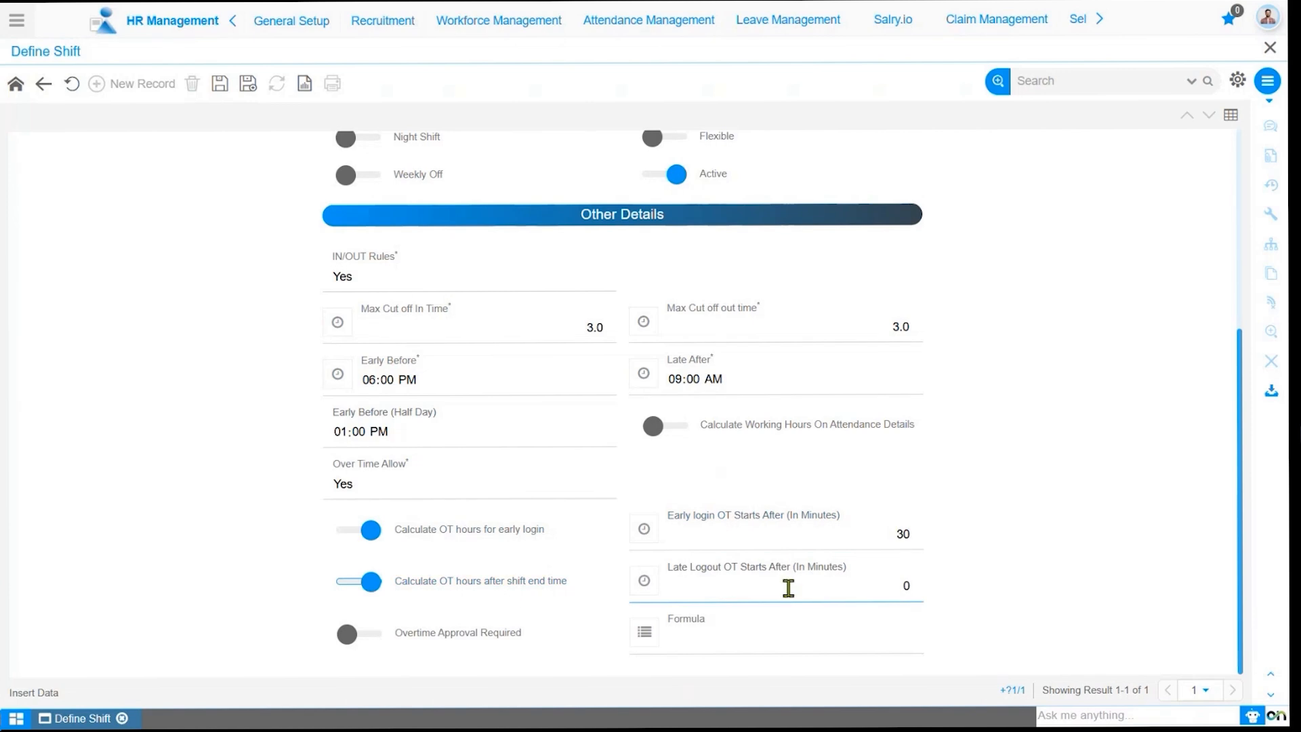
pyautogui.write('3')
pyautogui.click(1059, 579)
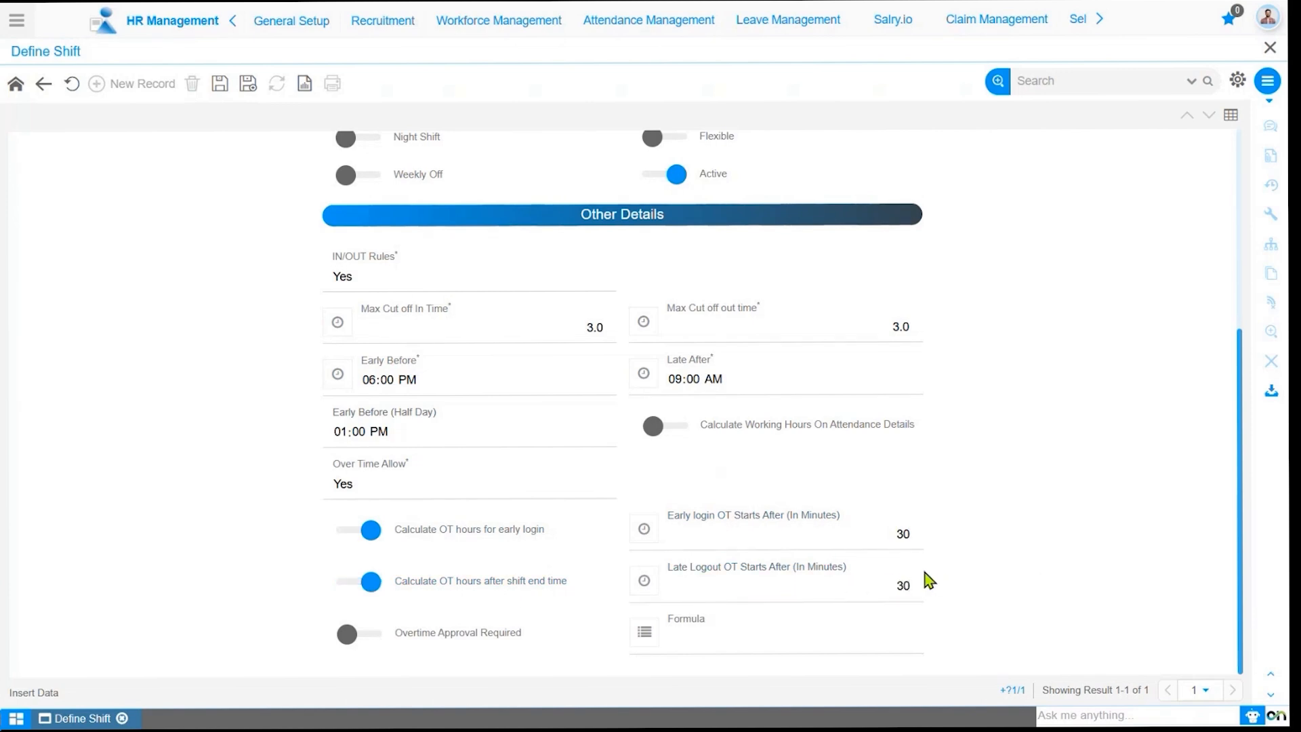
# Step: Save the General Shift record
pyautogui.scroll(2, 927, 579)
pyautogui.click(220, 84)
pyautogui.scroll(5, 746, 271)
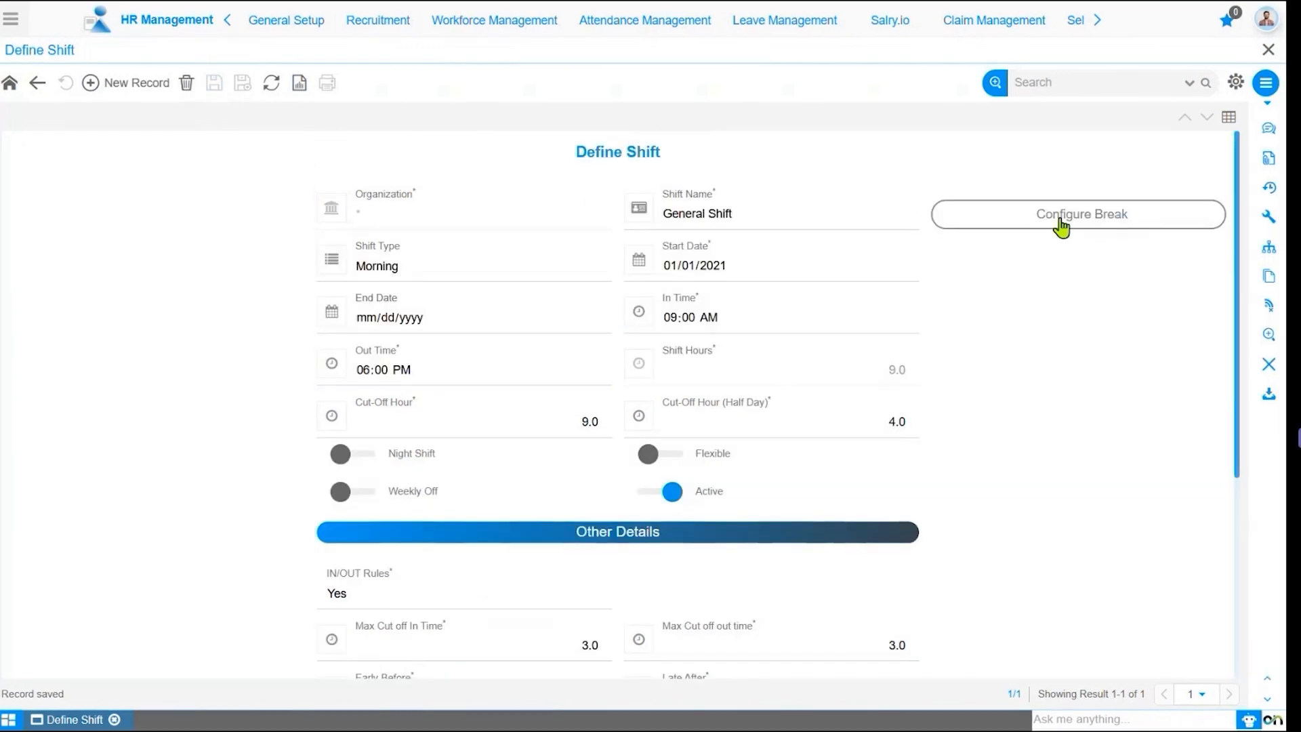
# Step: Open the break configuration for the General Shift and name the new break Lunch Break
pyautogui.click(1060, 226)
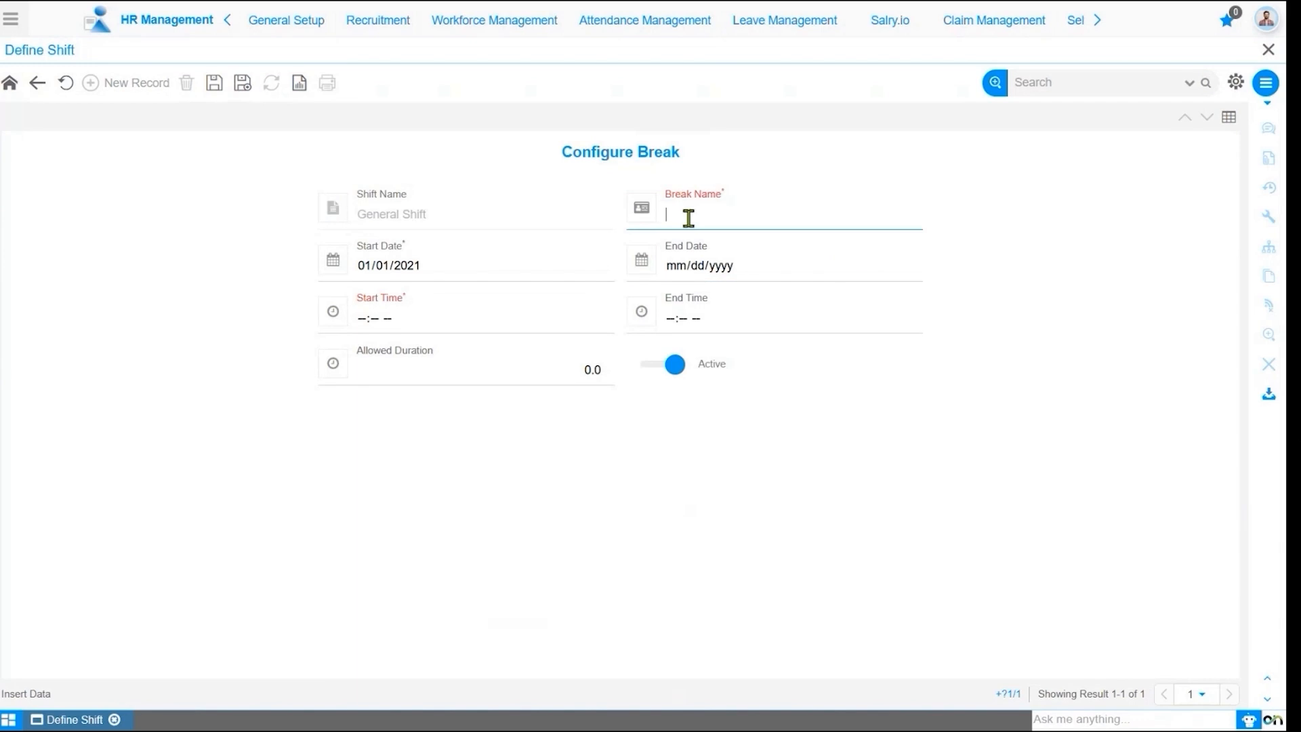
pyautogui.write('Lunch')
pyautogui.write(' Time')
pyautogui.press('BackSpace')
pyautogui.press('BackSpace')
pyautogui.press('BackSpace')
pyautogui.press('BackSpace')
pyautogui.press('BackSpace')
pyautogui.write('Break')
# Step: Set the lunch break's start time to 01:00 PM and its end time to 01:30 PM
pyautogui.click(366, 323)
pyautogui.write('1')
pyautogui.write('00 --')
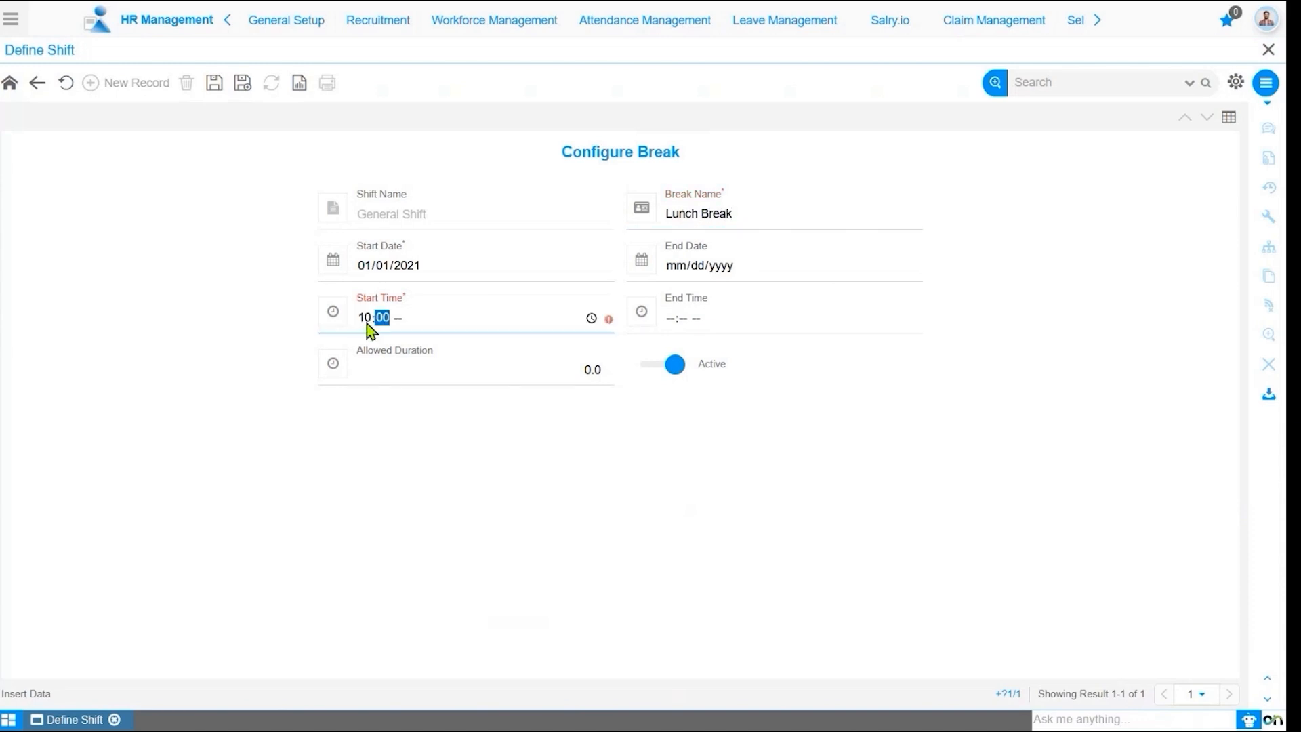
pyautogui.click(367, 324)
pyautogui.write('01')
pyautogui.write('00p')
pyautogui.click(670, 324)
pyautogui.write('0130p')
# Step: Set the break's allowed duration to 30, save the break and return to the shift record
pyautogui.click(560, 366)
pyautogui.write('30')
pyautogui.click(215, 94)
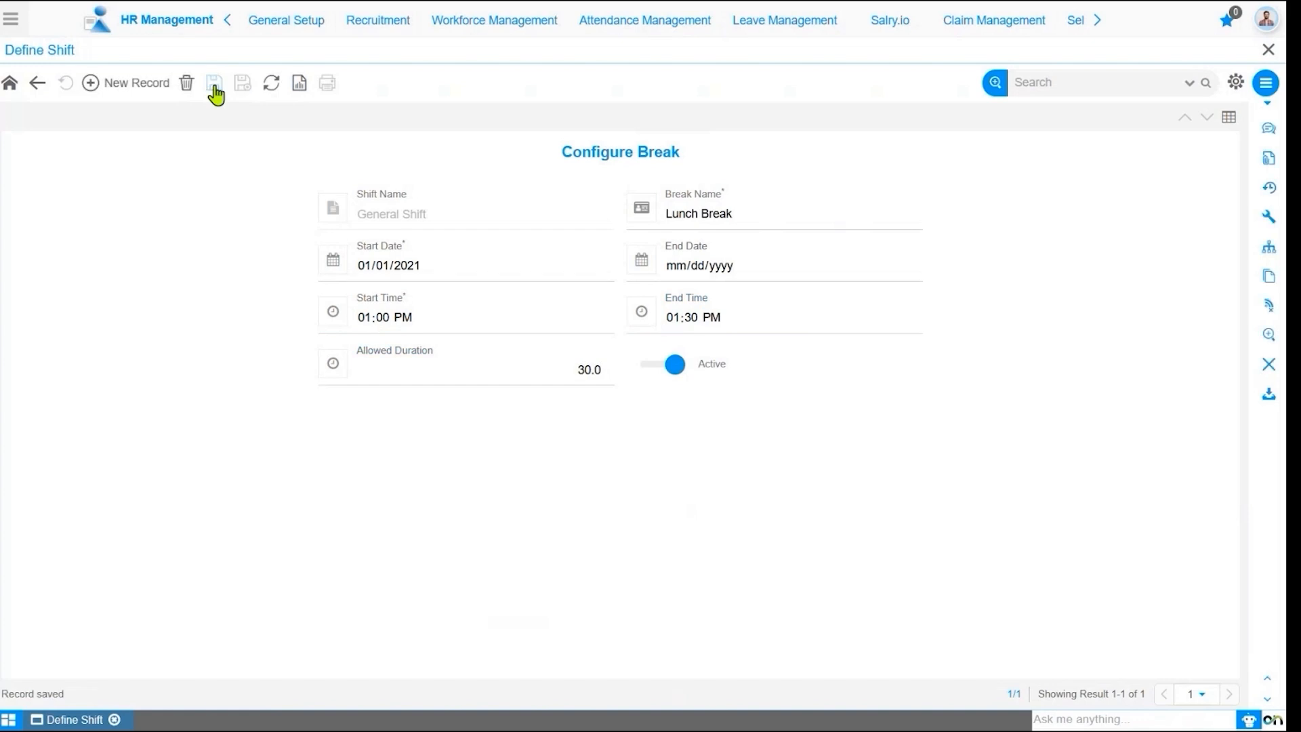
pyautogui.click(37, 84)
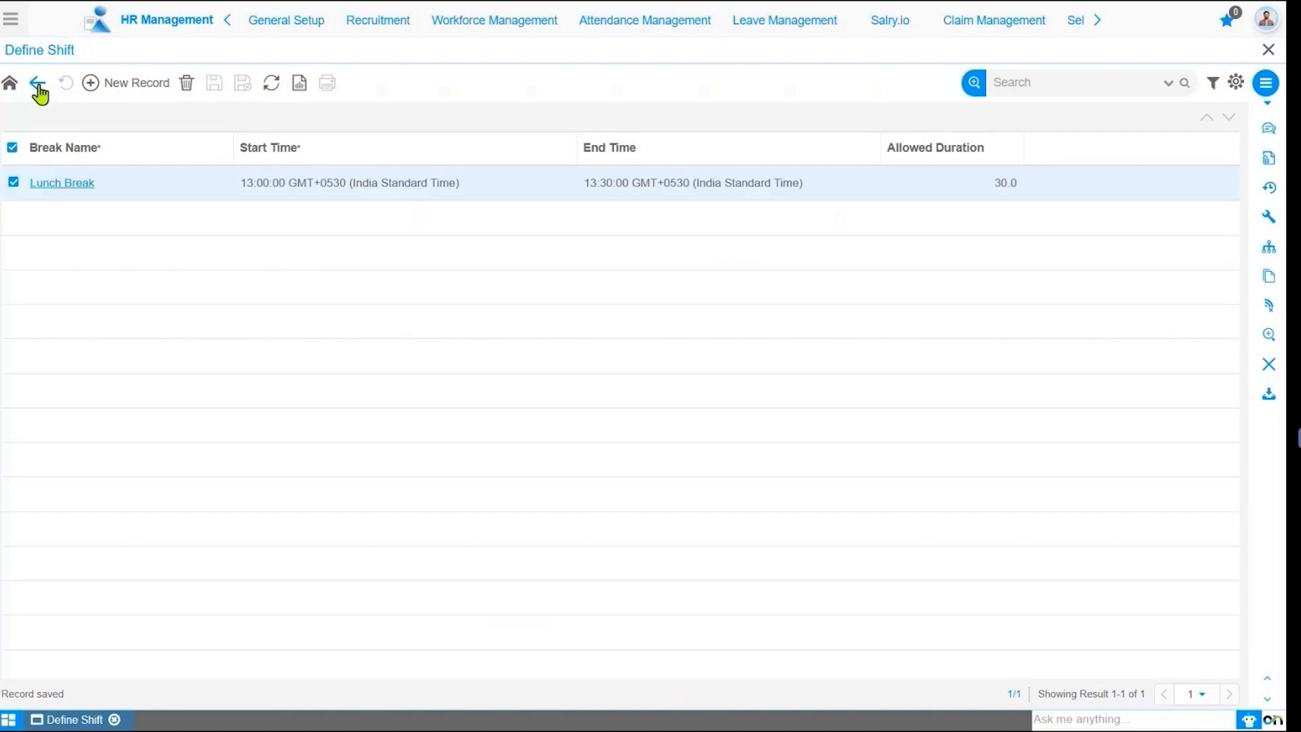
pyautogui.click(37, 84)
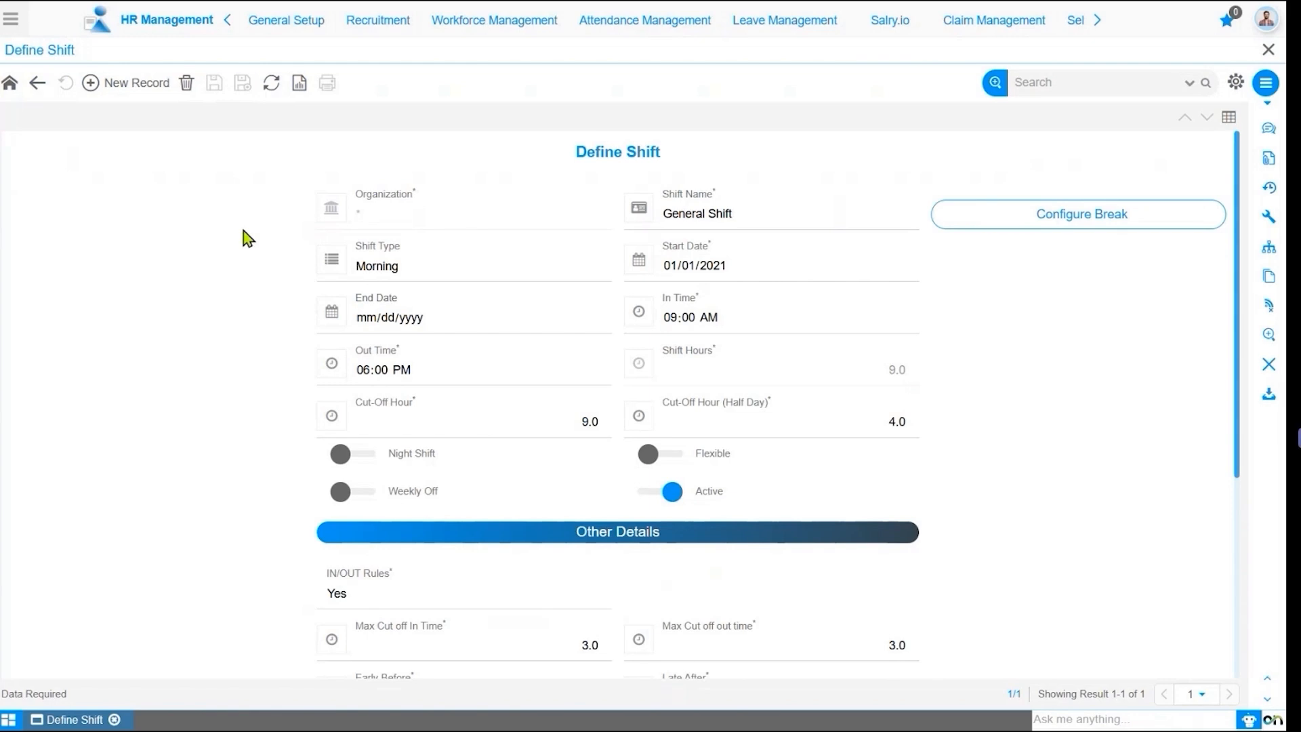
# Step: In Shift Management, choose the Sonic Ventures organization and select the first listed employee for shift assignment
pyautogui.click(637, 24)
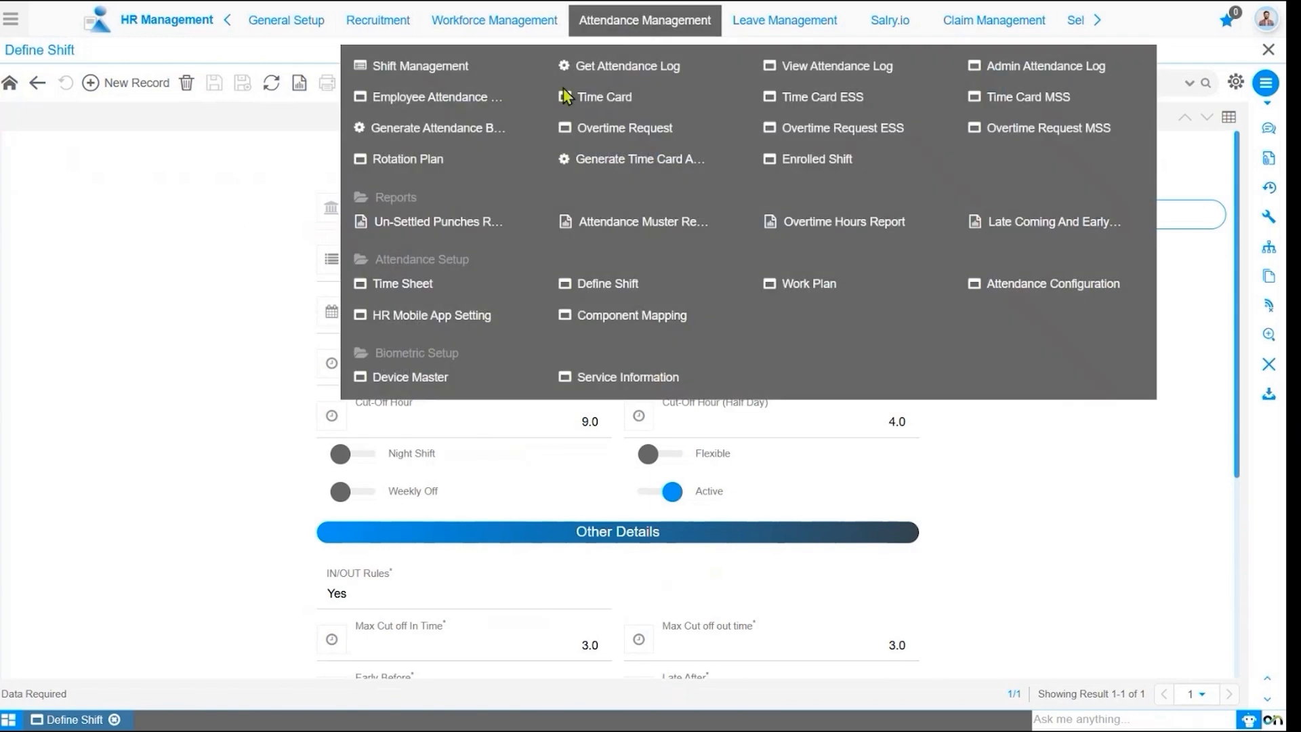
pyautogui.click(451, 69)
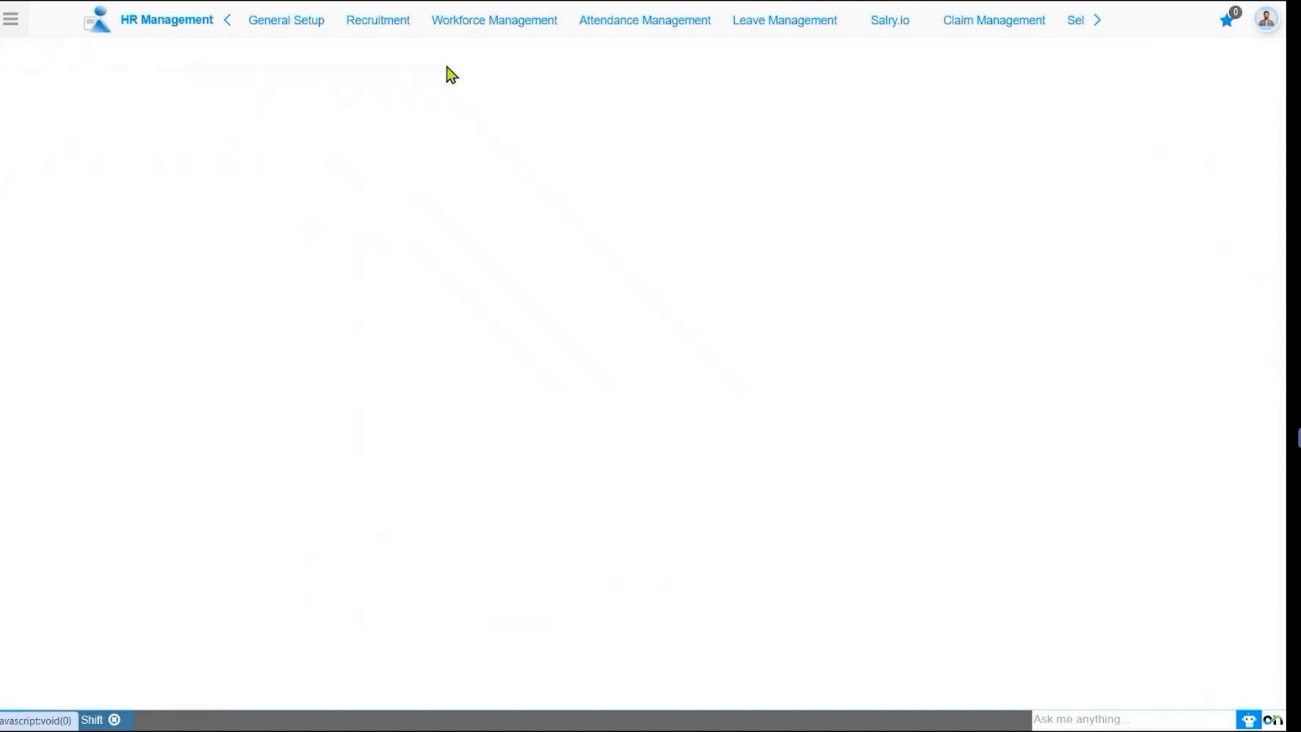
pyautogui.click(75, 94)
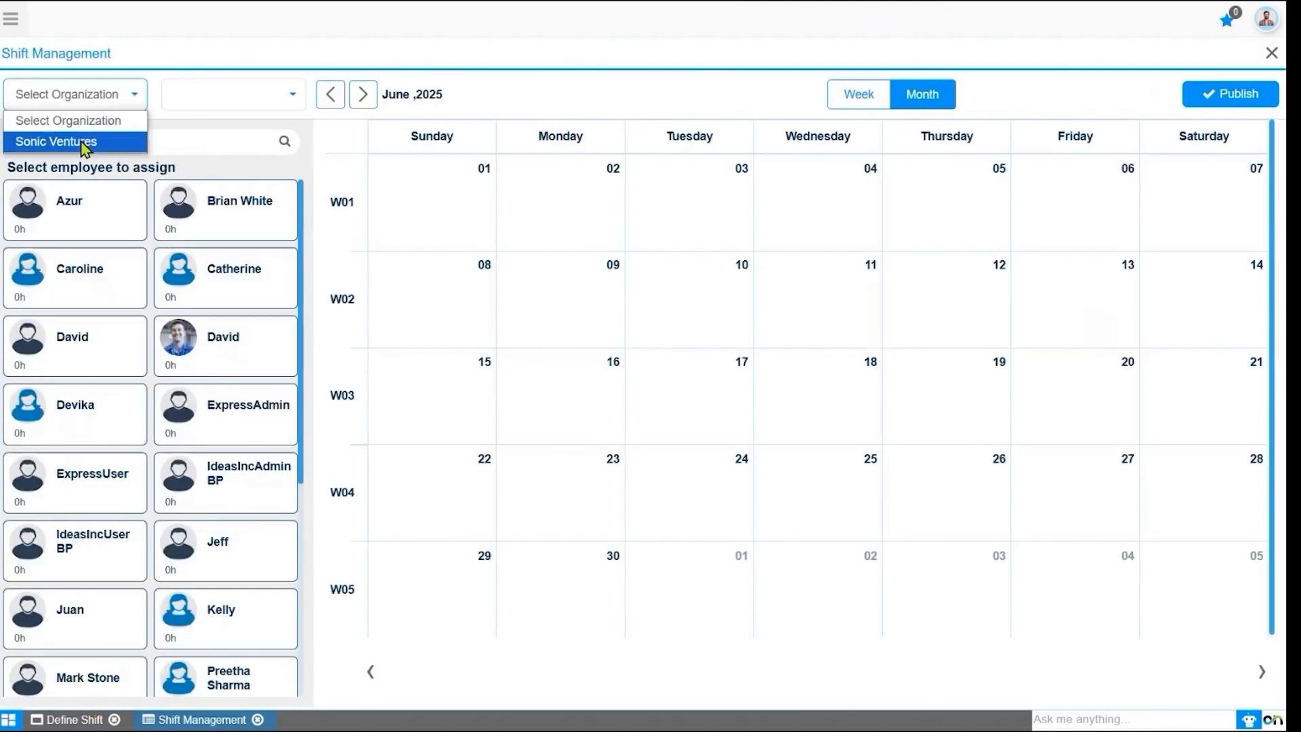
pyautogui.click(86, 140)
pyautogui.click(116, 218)
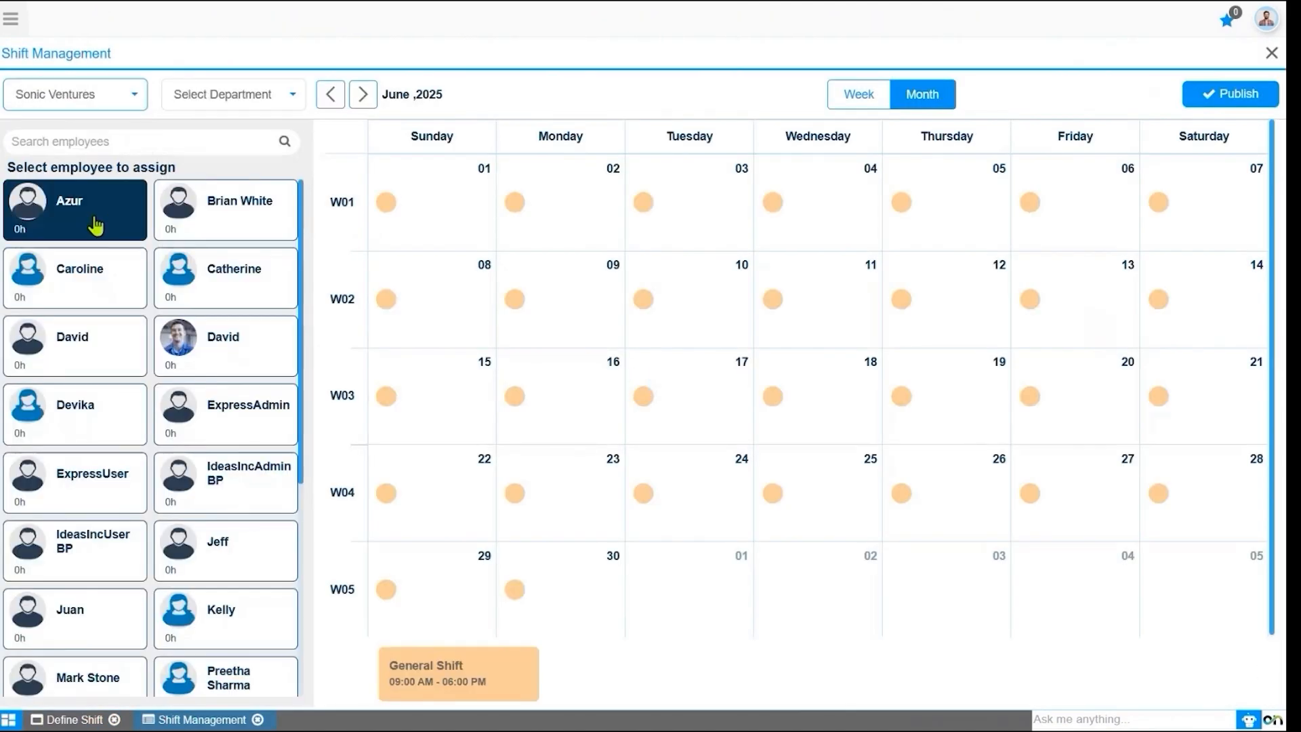